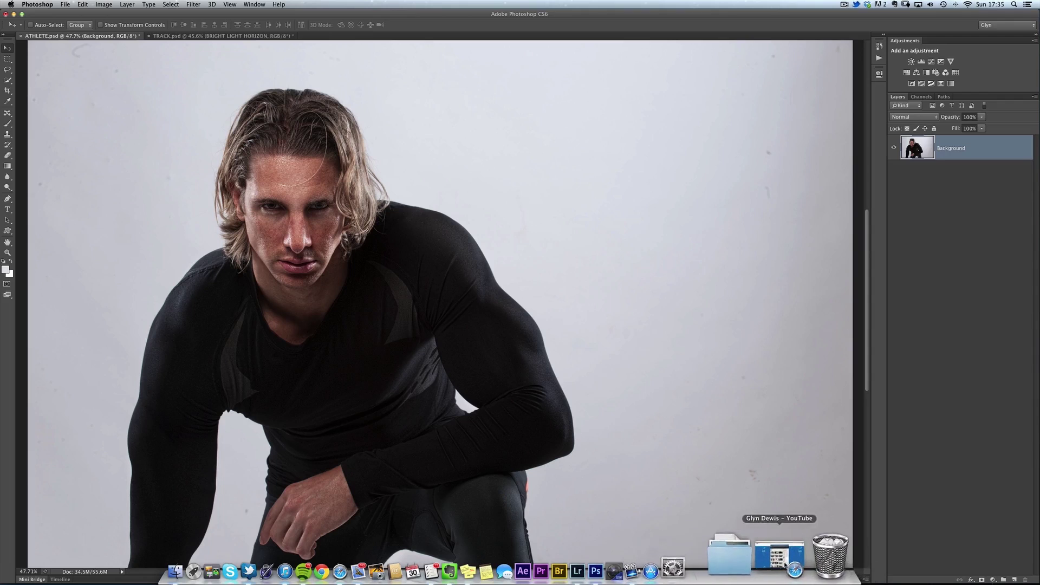
Step: Switch to the Safari window to view the YouTube channel's uploaded videos and close it
click(784, 555)
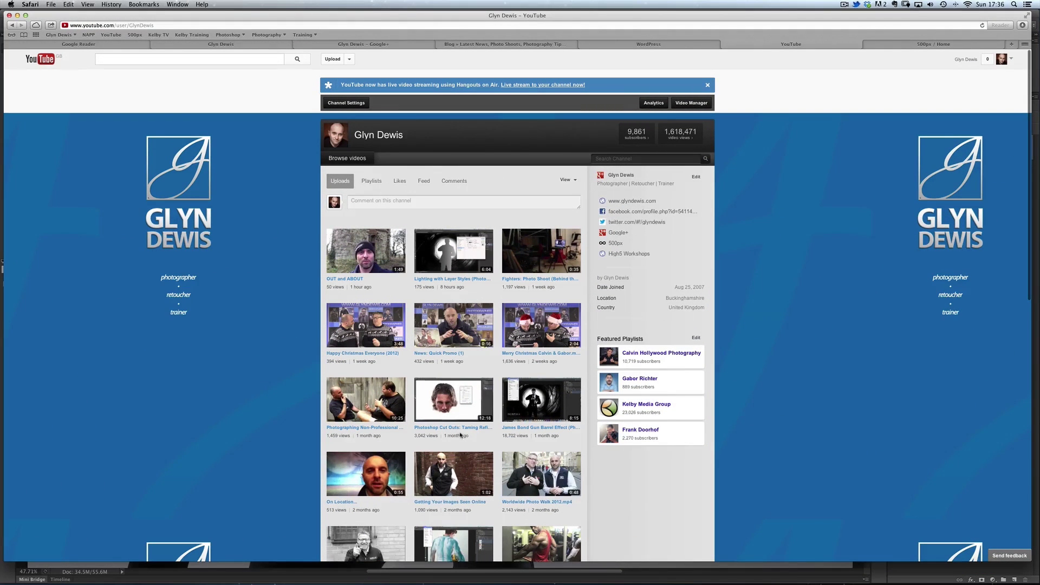
click(18, 15)
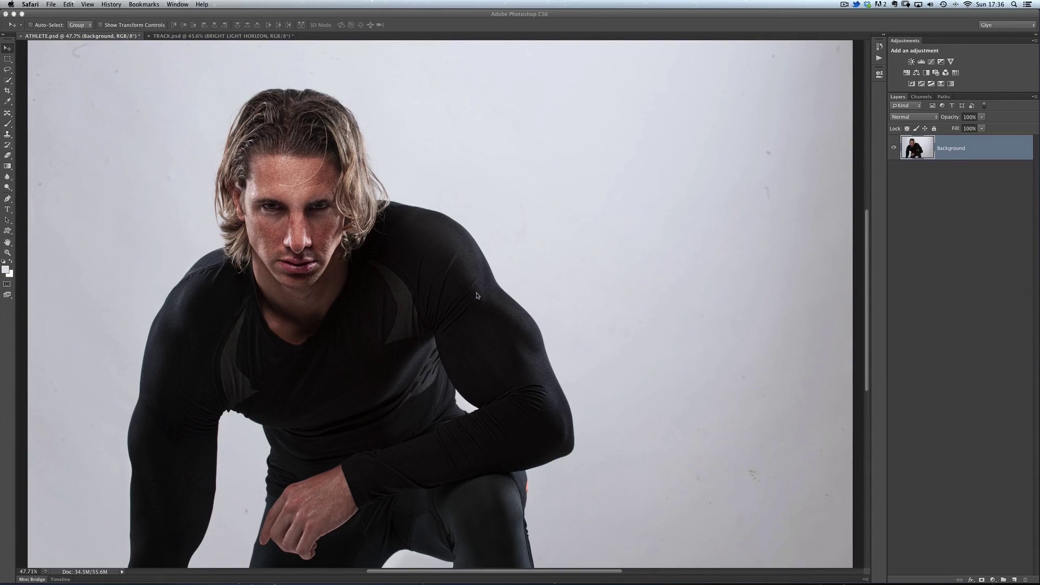
Step: Examine the saved BODY, HEAD and ALL alpha channels of the athlete image and return to the full-colour layer view
click(919, 100)
click(921, 97)
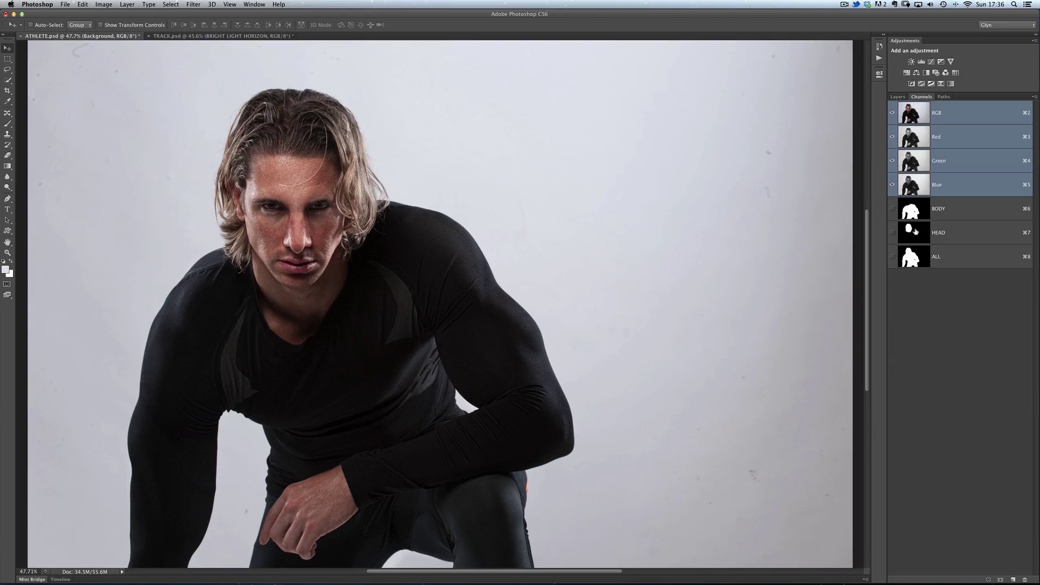
click(913, 214)
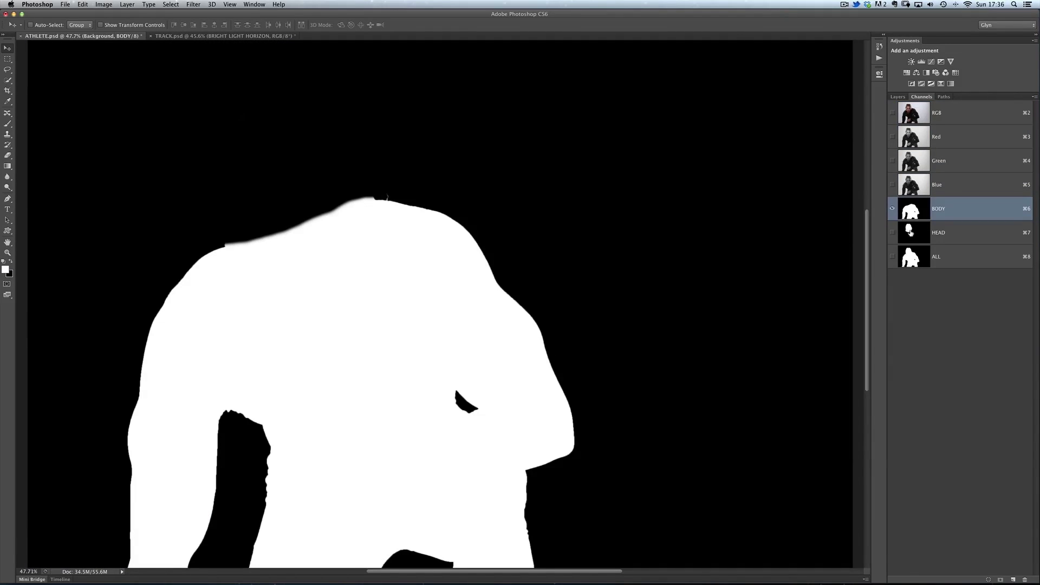
click(910, 233)
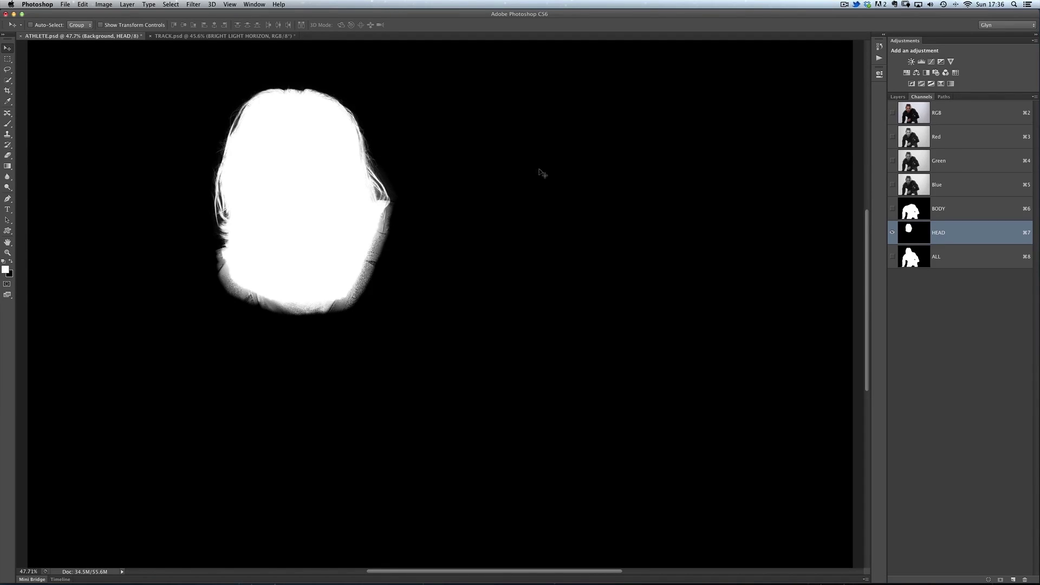
click(913, 259)
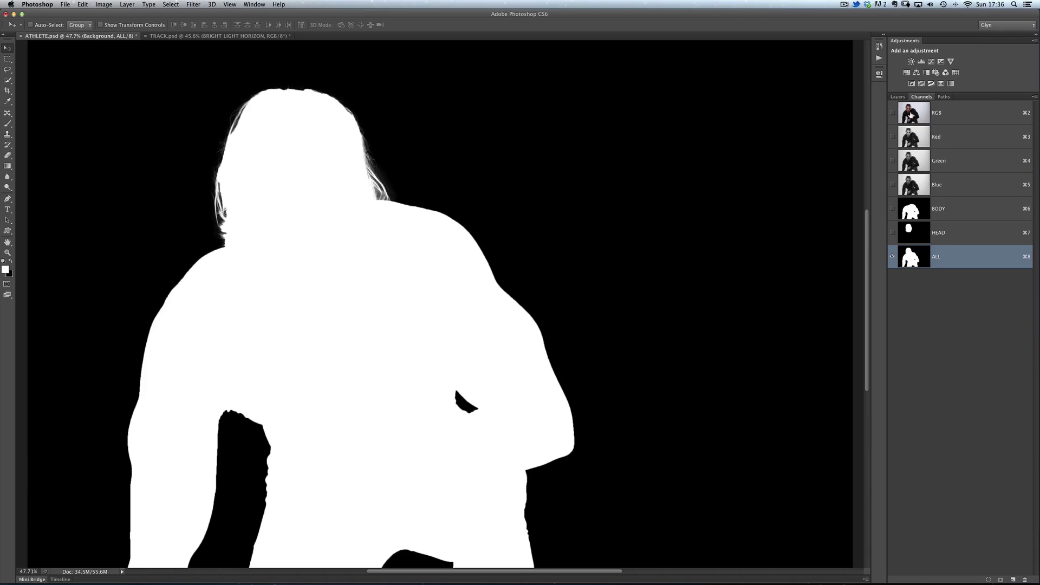
click(912, 115)
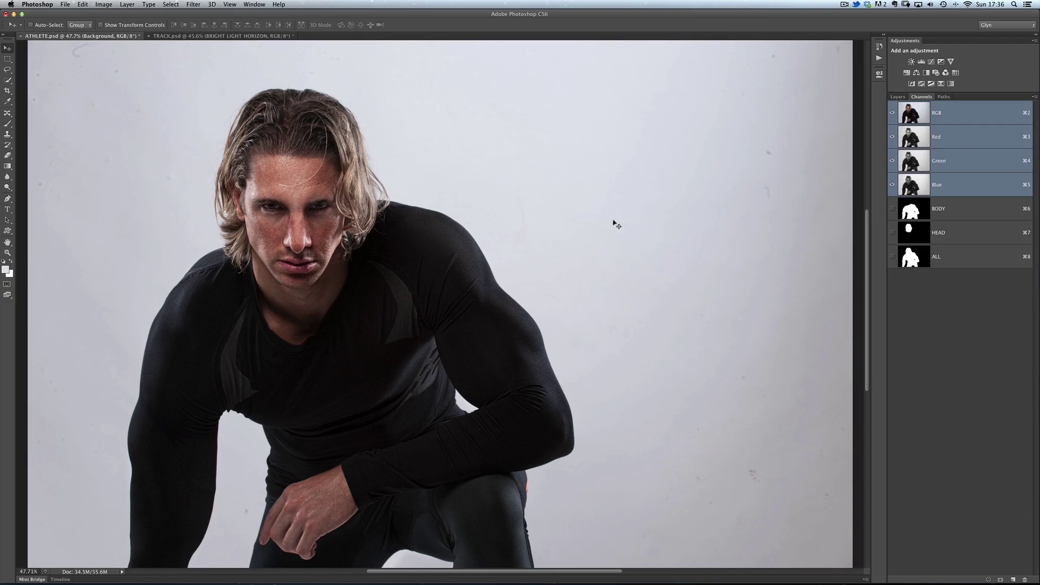
click(898, 97)
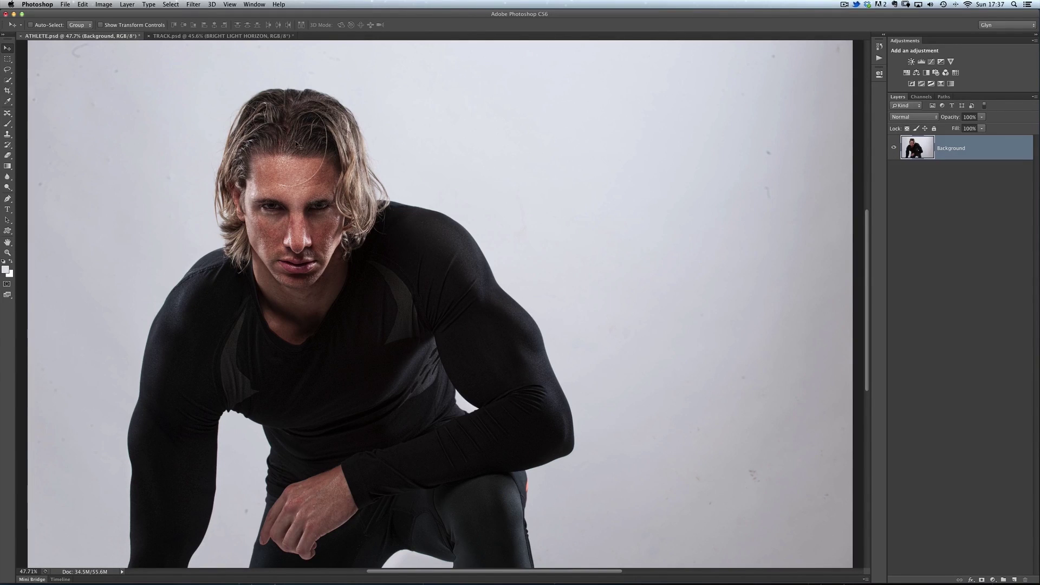
Step: Load the ALL channel of ATHLETE.psd as a new selection around the athlete
mouse_move(327, 217)
mouse_down()
mouse_move(363, 215)
mouse_move(340, 214)
mouse_up()
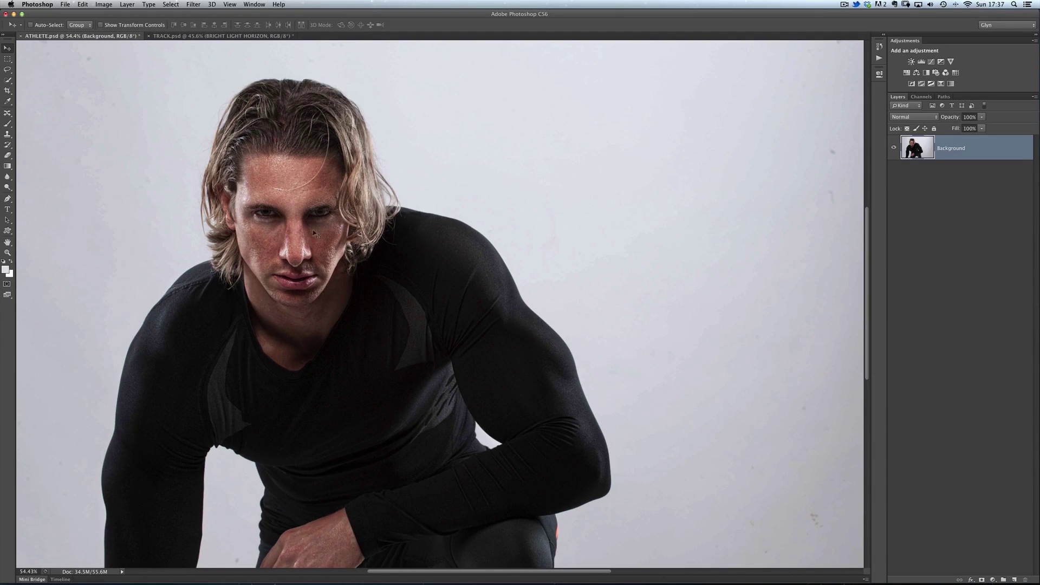
scroll(337, 219, up, 2)
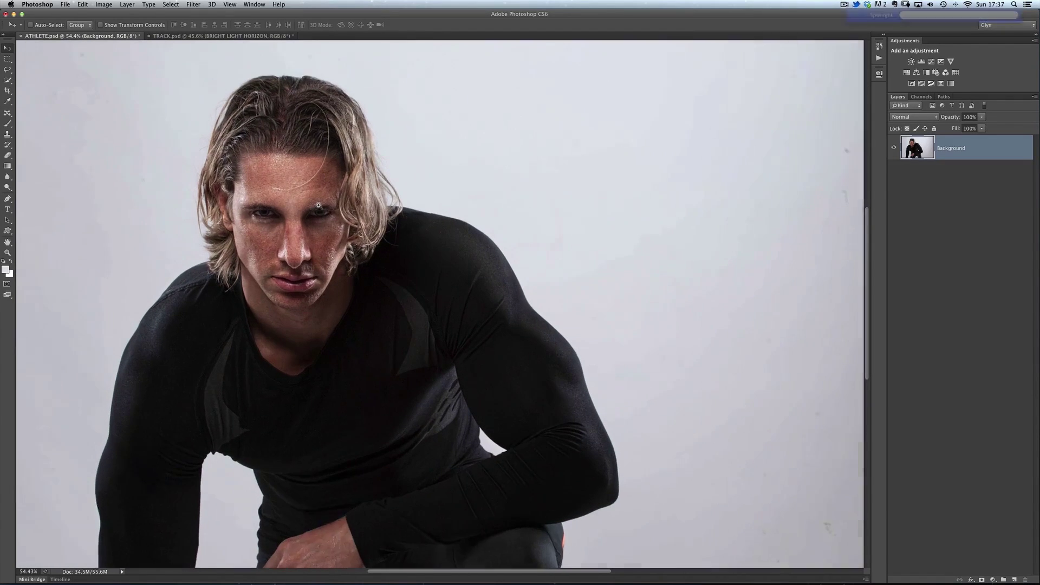
drag(338, 231, 324, 232)
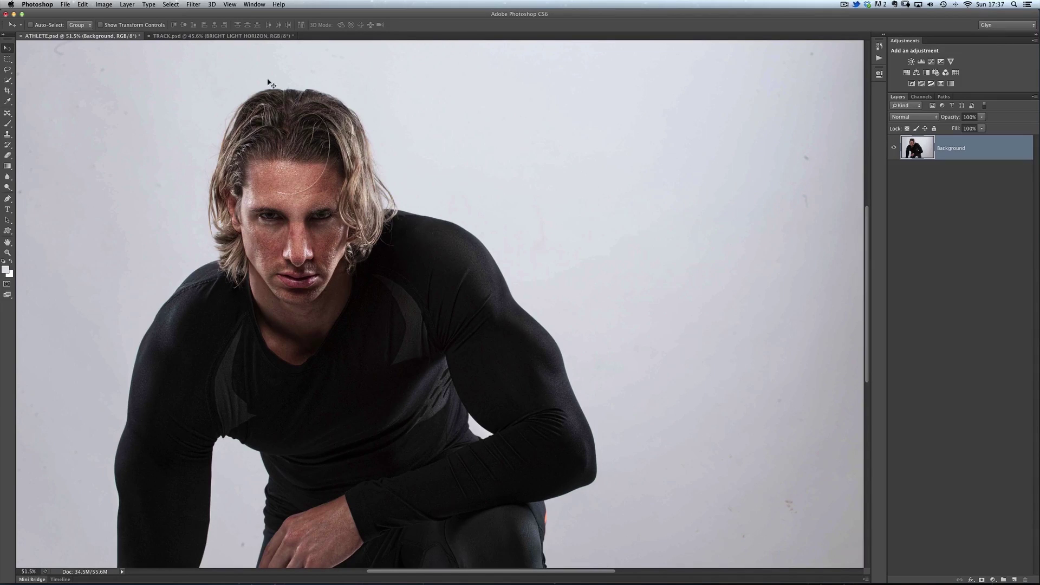
click(173, 5)
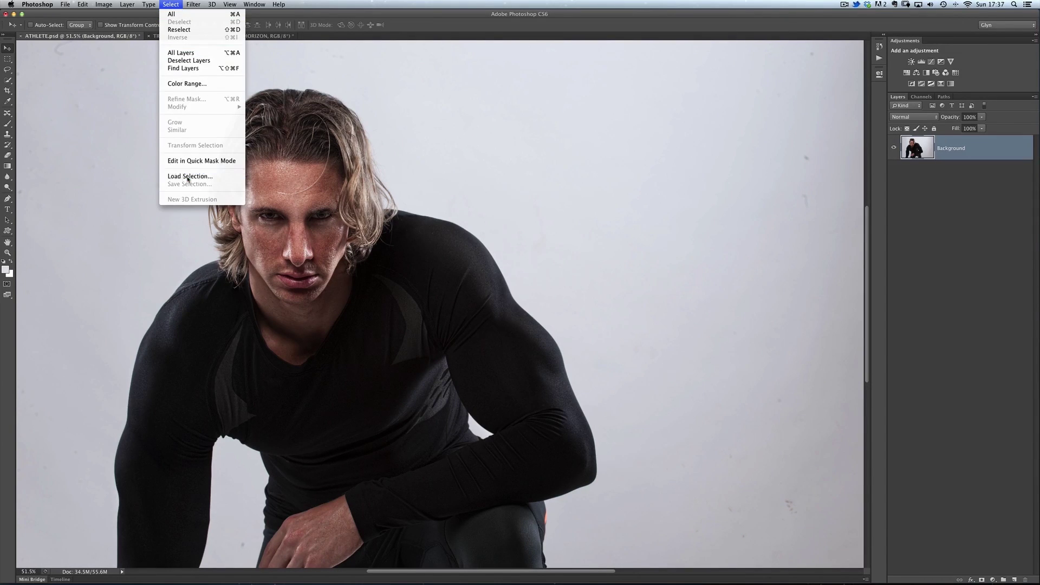
click(187, 177)
click(523, 156)
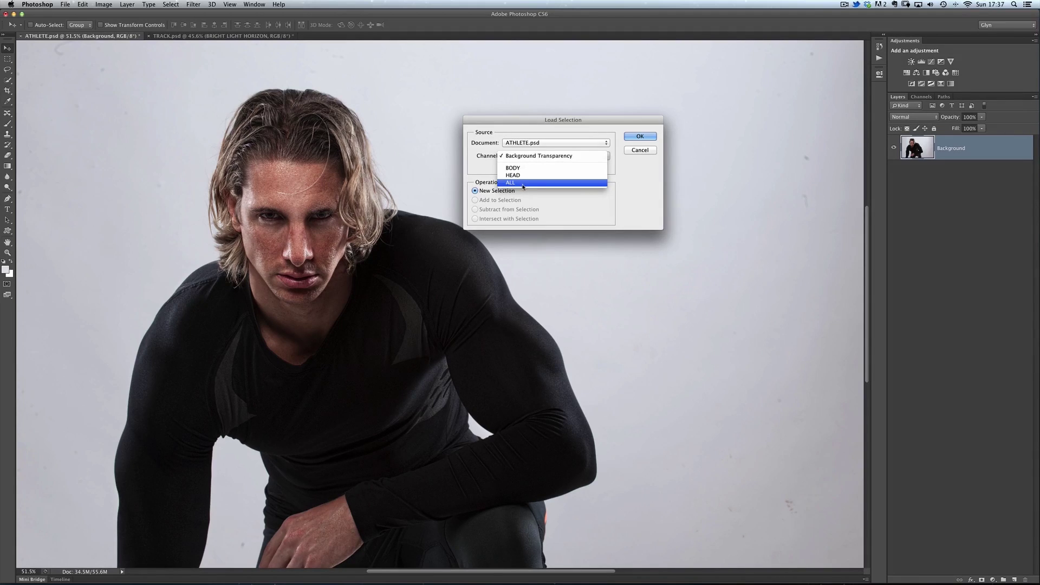
click(523, 184)
click(639, 138)
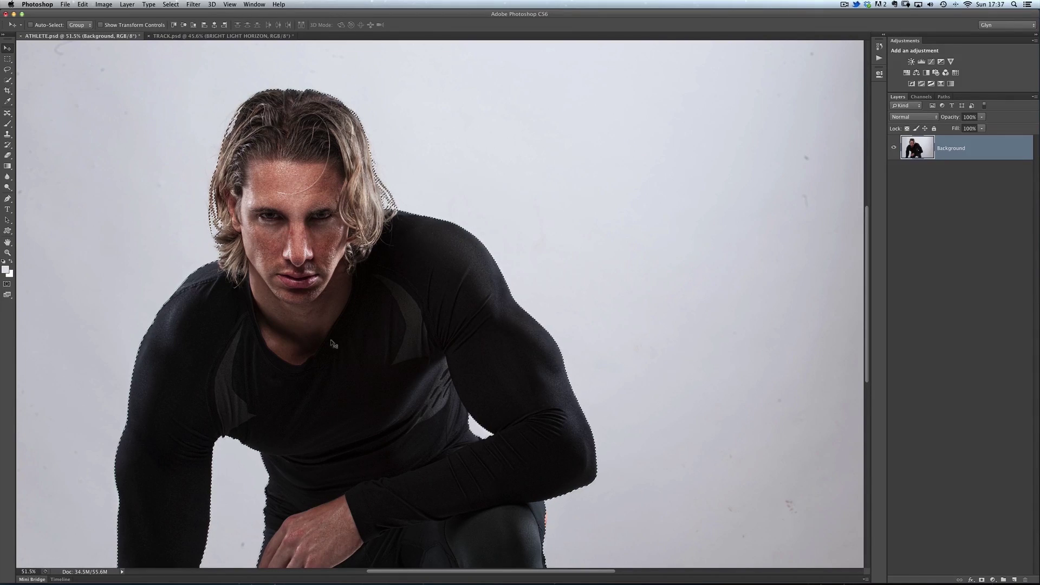
Step: Mask the athlete layer with the selection and copy the masked athlete into TRACK.psd over the running track
click(981, 580)
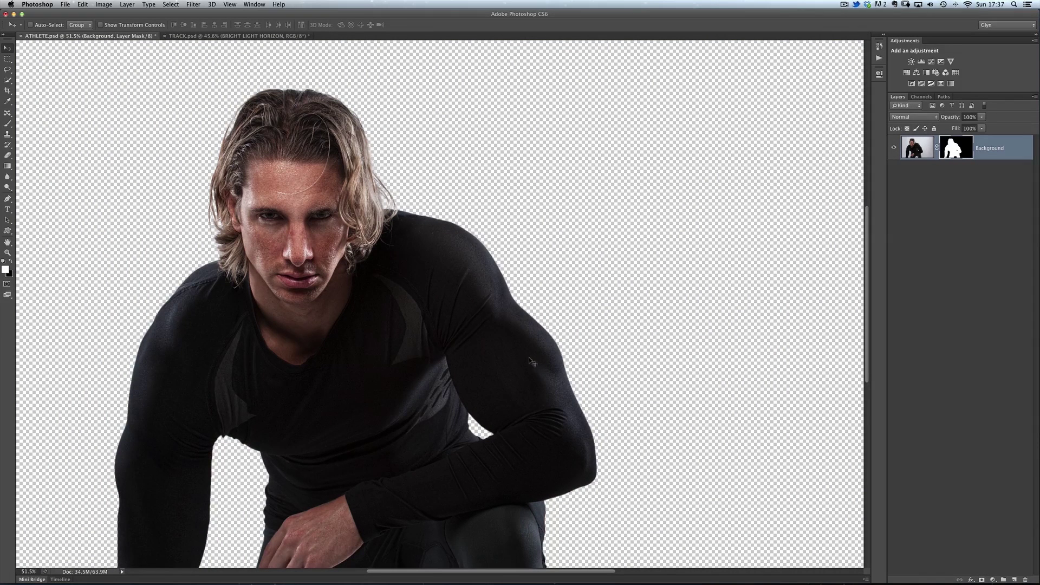
drag(347, 309, 394, 282)
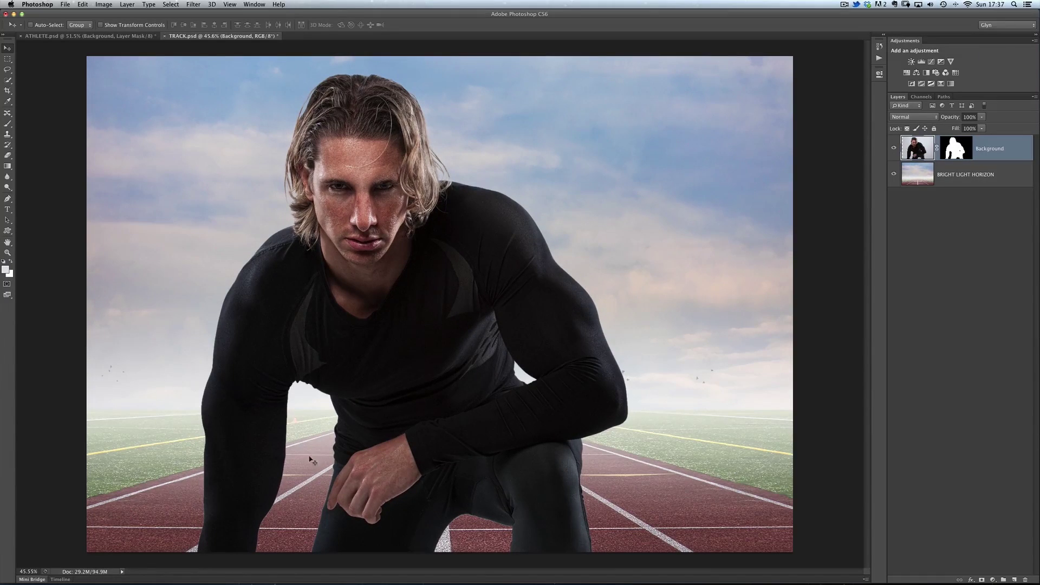
Step: Examine the athlete's cutout edges against the track background, around the hand and legs and along the hair
scroll(349, 486, up, 5)
drag(350, 486, 328, 378)
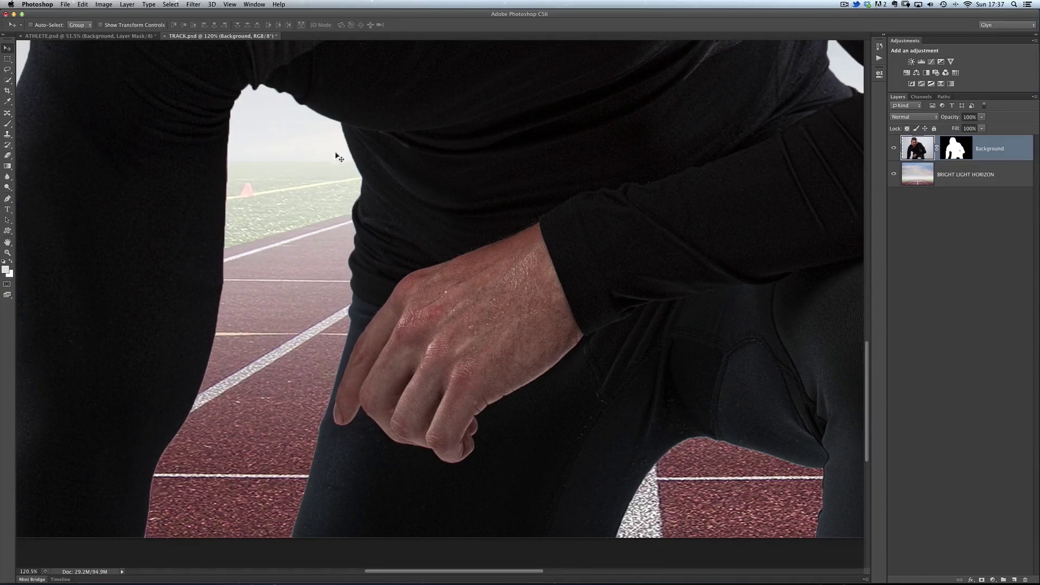
key(super+0)
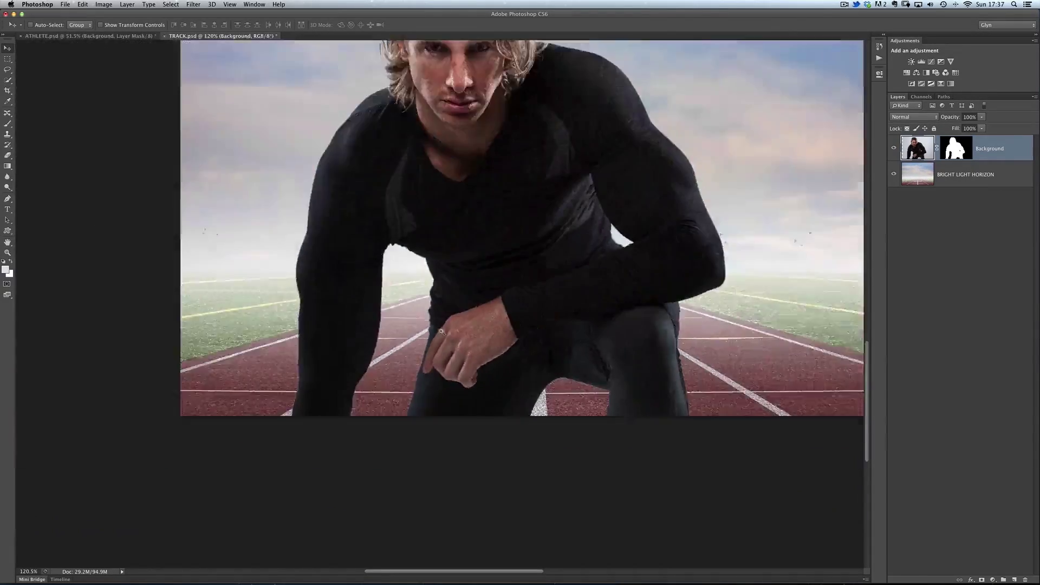
scroll(371, 155, up, 4)
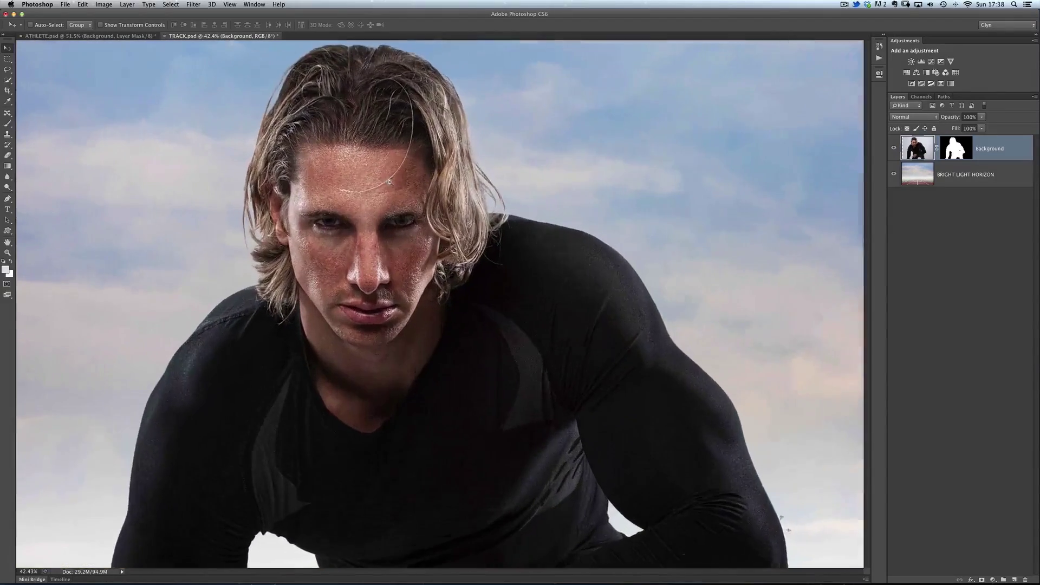
scroll(396, 213, up, 1)
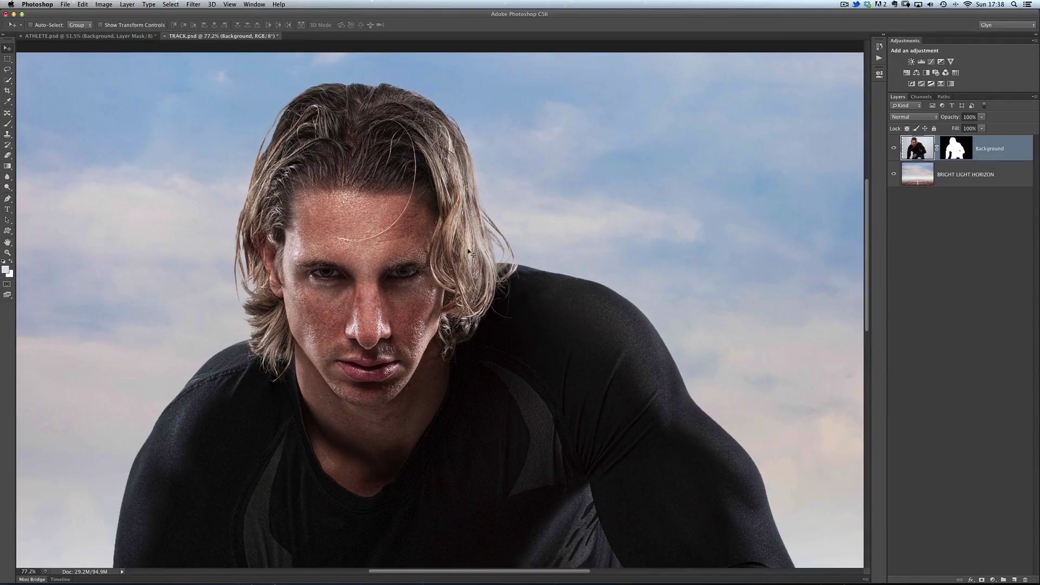
scroll(417, 153, up, 3)
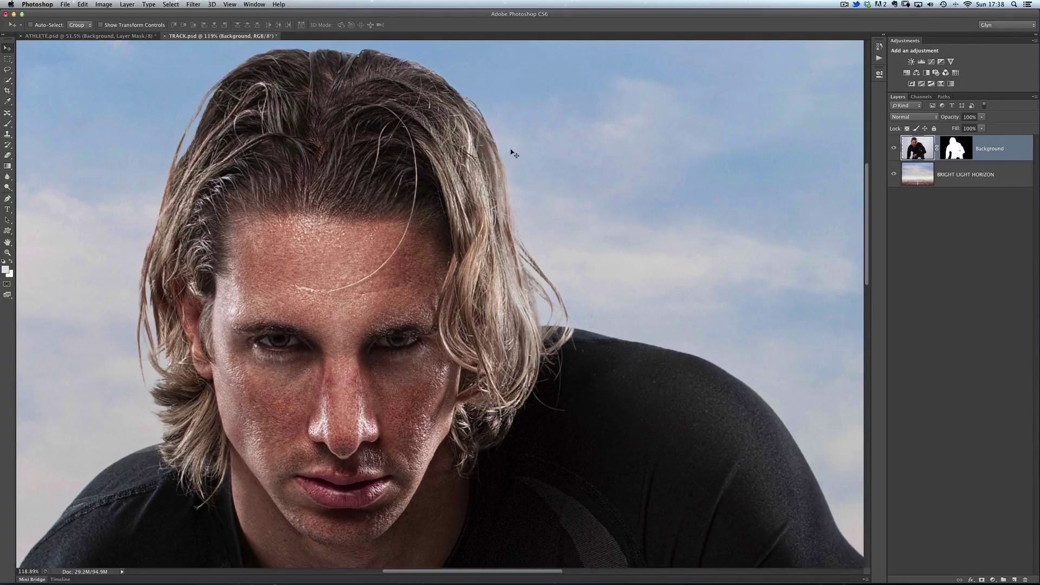
scroll(385, 237, down, 5)
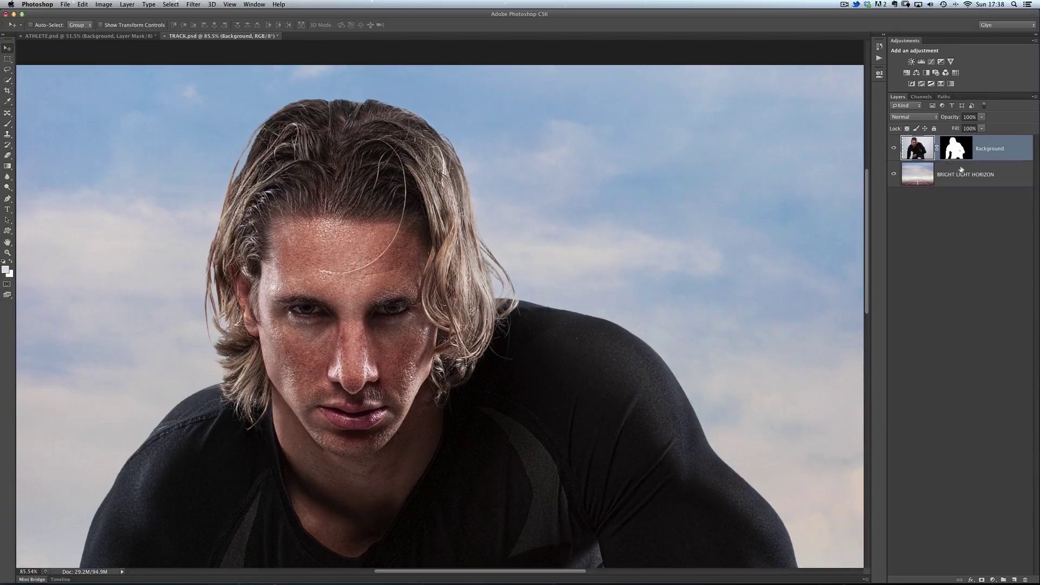
Step: Disable the athlete layer's mask and lasso a band along the outer hair, from the neck over the head to the opposite shoulder
shift+click(955, 150)
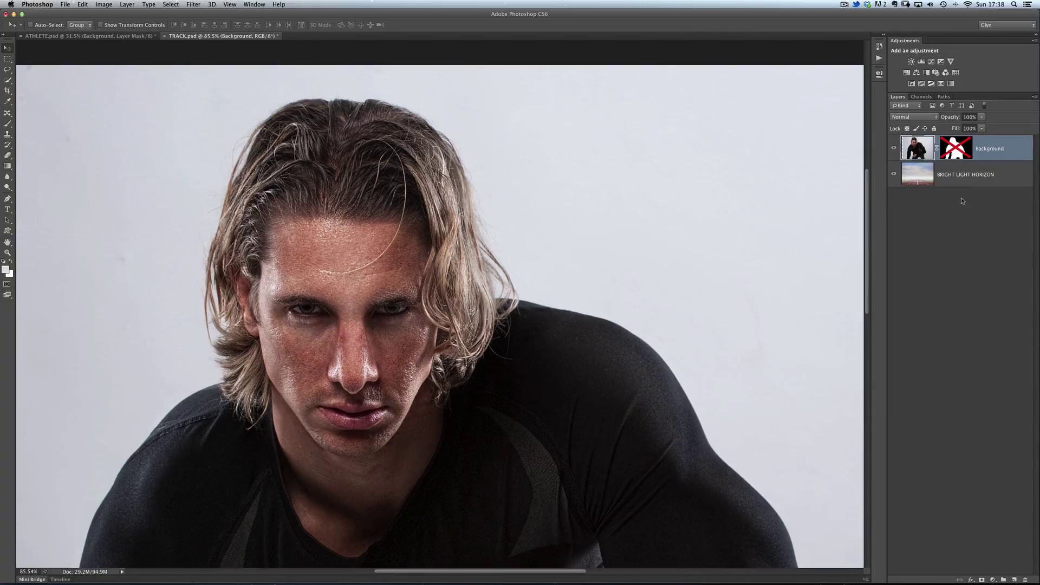
key(super+0)
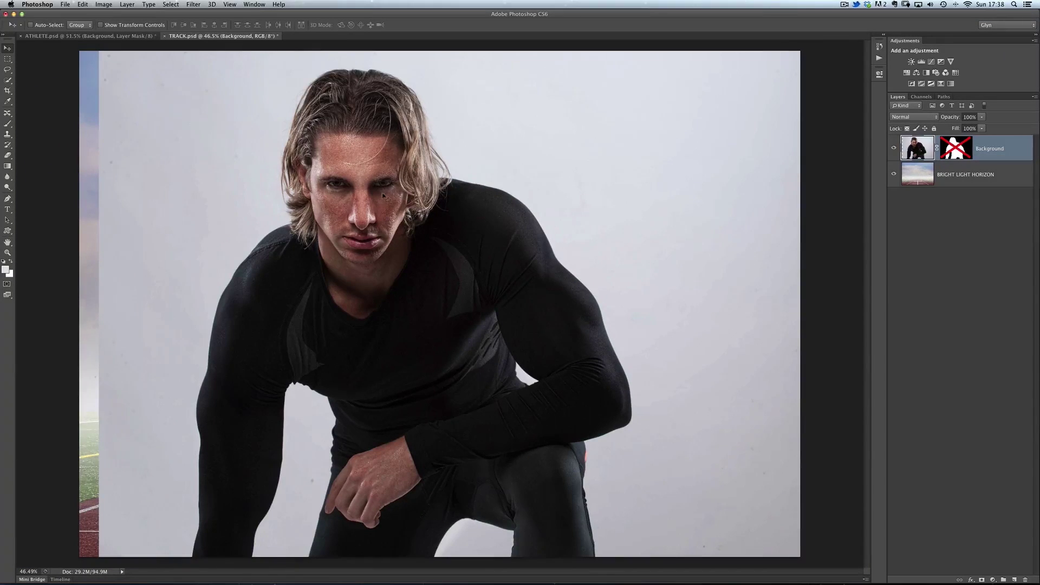
key(super+equal)
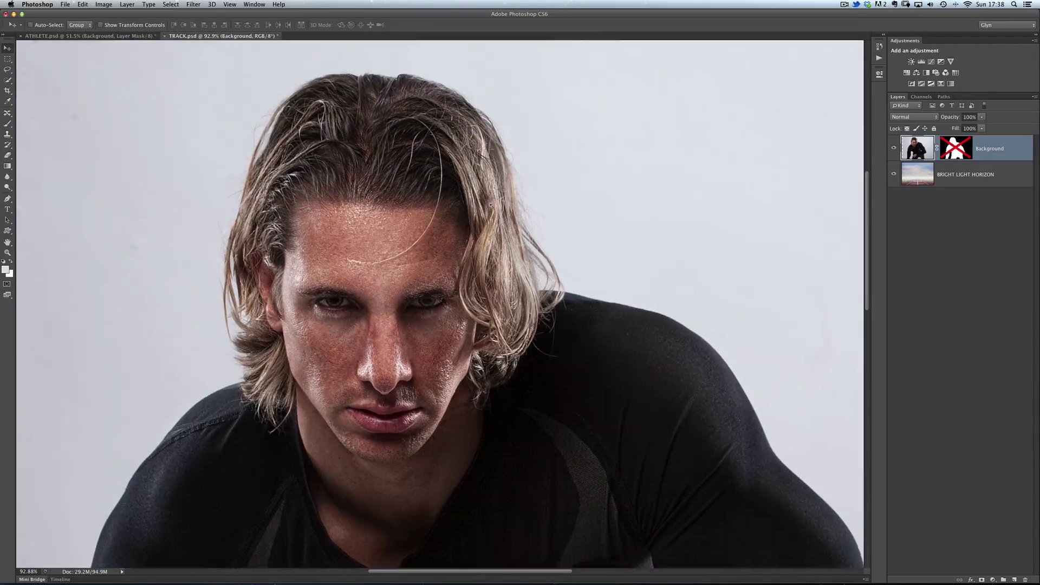
scroll(490, 205, down, 2)
key(l)
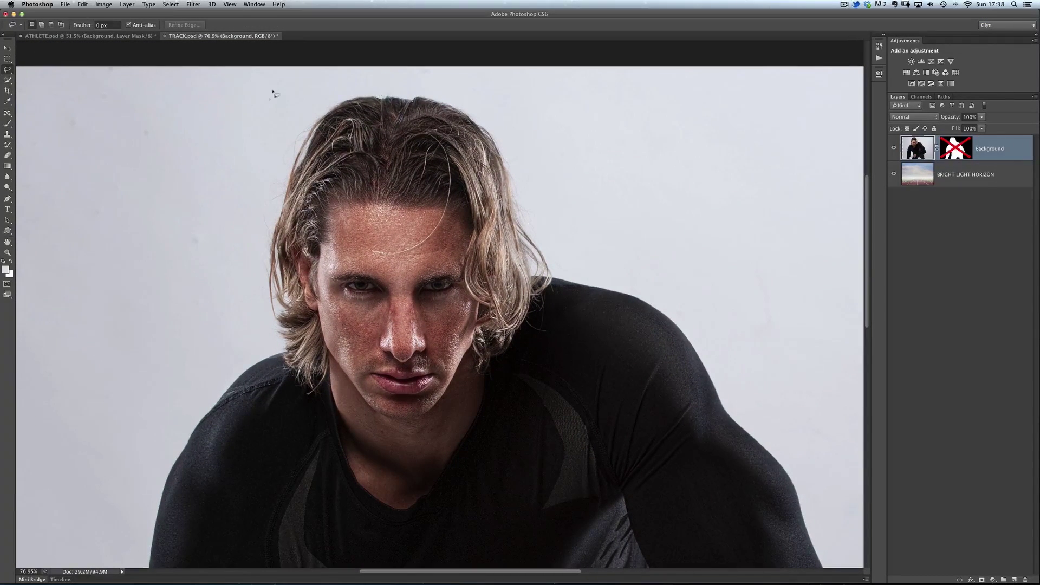
mouse_move(395, 83)
mouse_down()
mouse_move(310, 110)
mouse_move(287, 131)
mouse_move(263, 185)
mouse_move(250, 269)
mouse_move(257, 350)
mouse_move(295, 359)
mouse_move(296, 322)
mouse_up()
drag(289, 263, 290, 212)
mouse_move(314, 162)
mouse_down()
mouse_move(352, 108)
mouse_move(383, 104)
mouse_move(461, 124)
mouse_move(493, 156)
mouse_up()
drag(505, 213, 512, 249)
mouse_move(552, 291)
mouse_down()
mouse_move(567, 255)
mouse_move(523, 153)
mouse_move(486, 112)
mouse_move(443, 91)
mouse_move(290, 355)
mouse_up()
Step: Copy the selected hair edge to a new layer and re-enable the athlete layer's mask
click(127, 4)
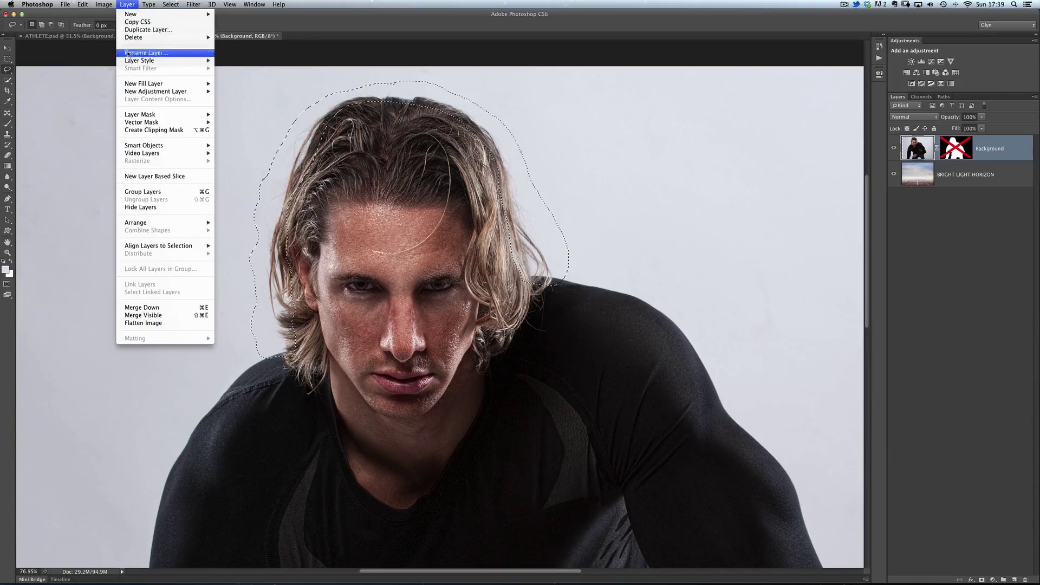
mouse_move(133, 14)
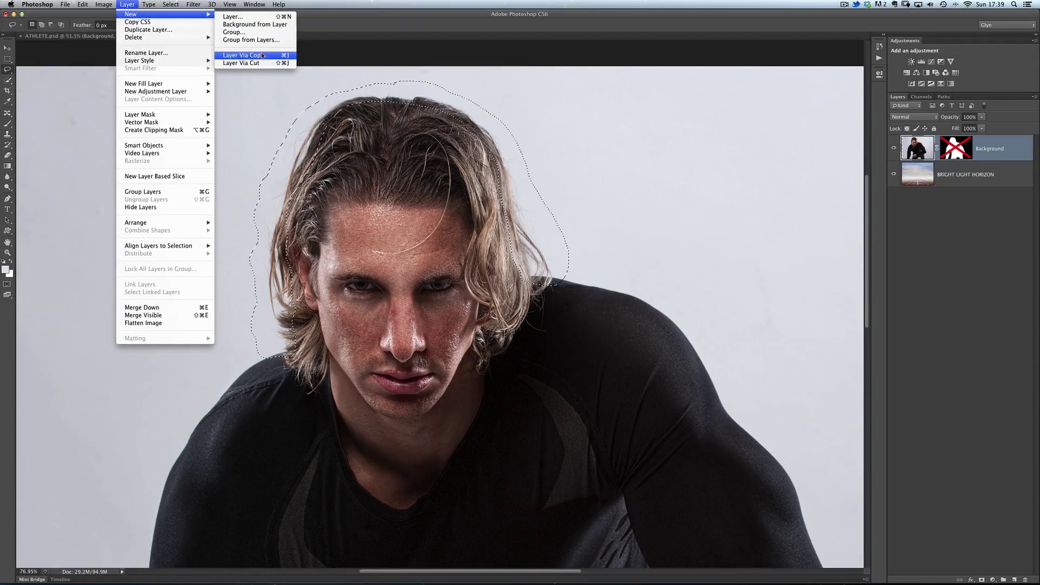
click(256, 56)
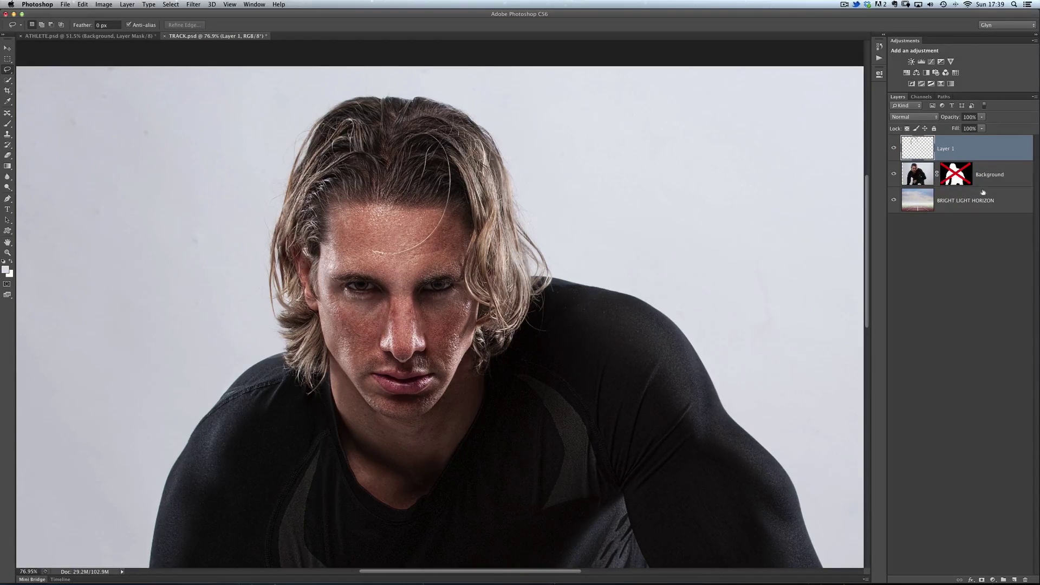
shift+click(956, 174)
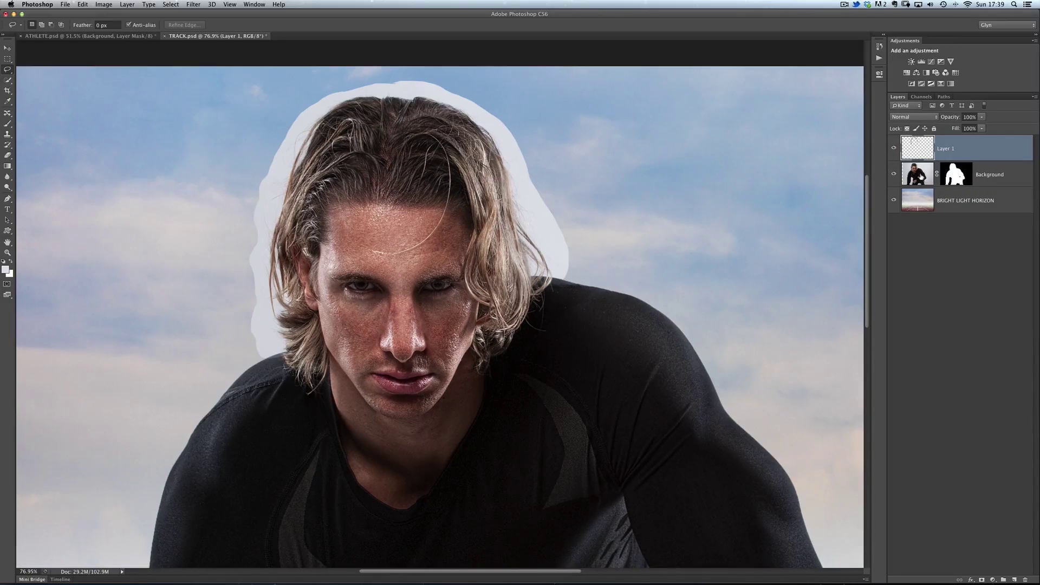
Step: View the copied hair-edge layer on its own and show all layers again
alt+click(893, 155)
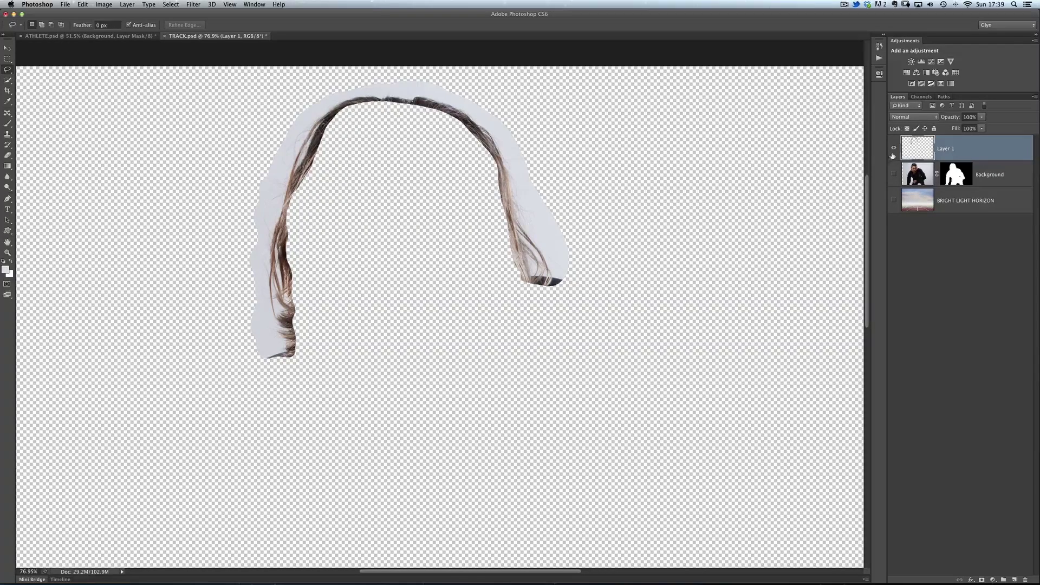
alt+click(893, 155)
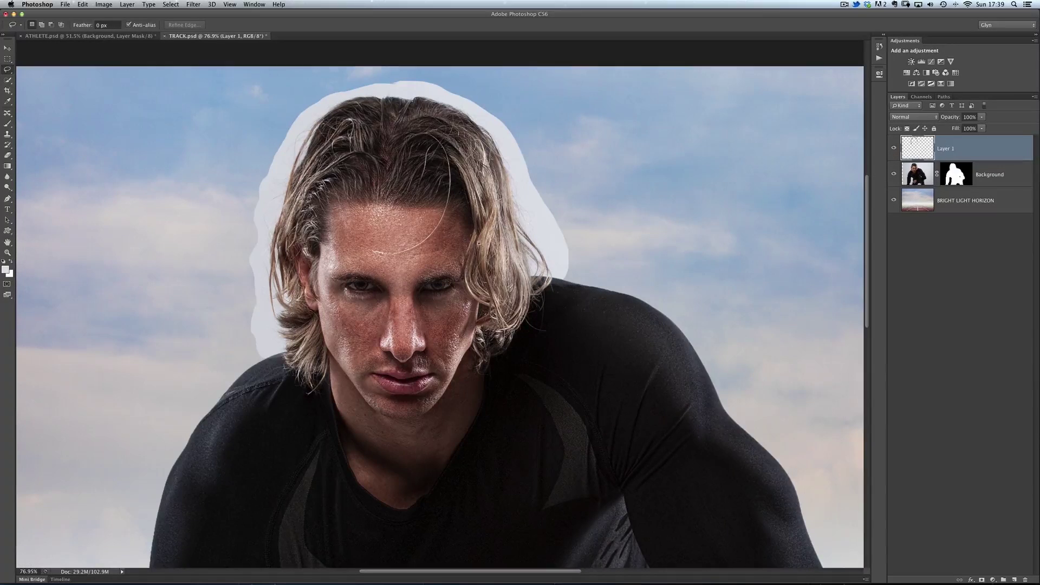
Step: Apply Levels to the copied hair-edge layer, sampling the pale backdrop beside the hair as the white point
scroll(471, 232, down, 3)
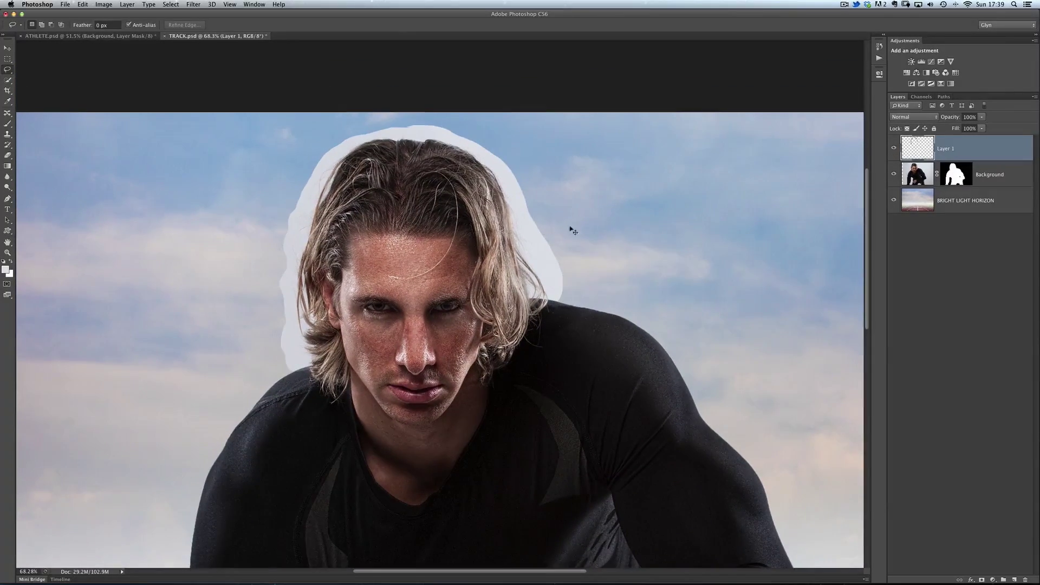
key(super+l)
drag(623, 135, 666, 153)
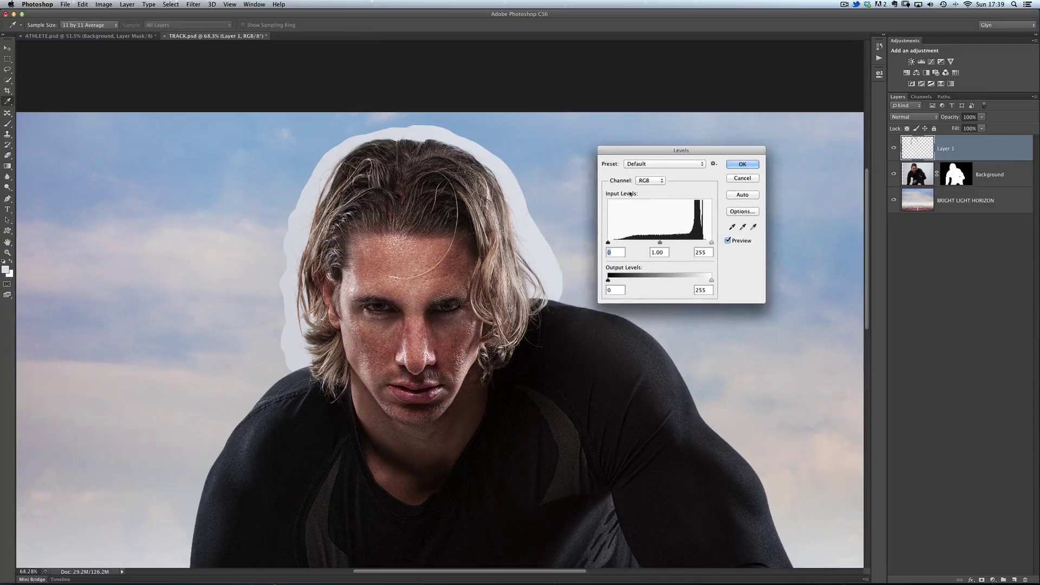
click(753, 227)
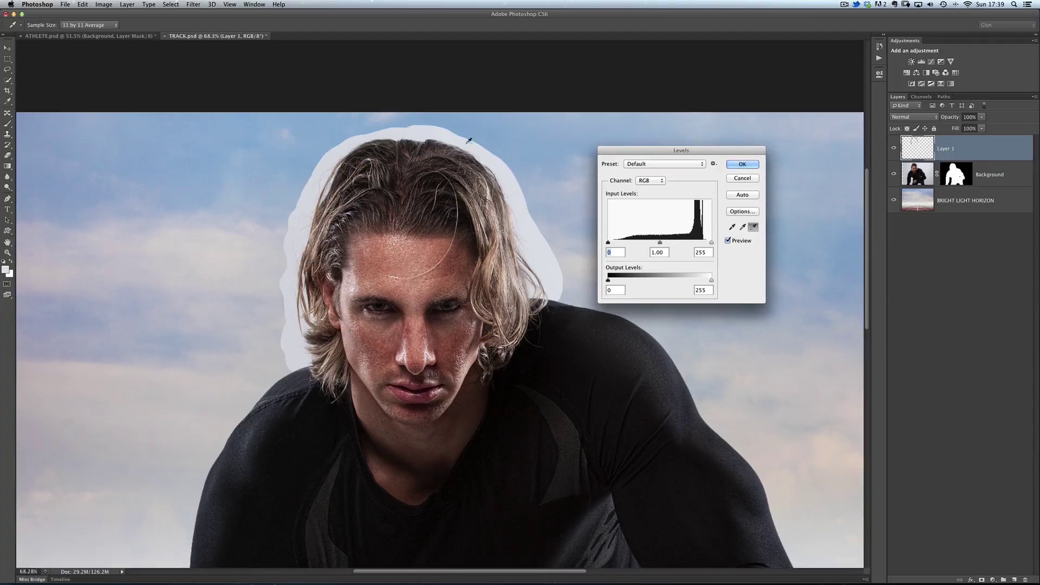
click(559, 271)
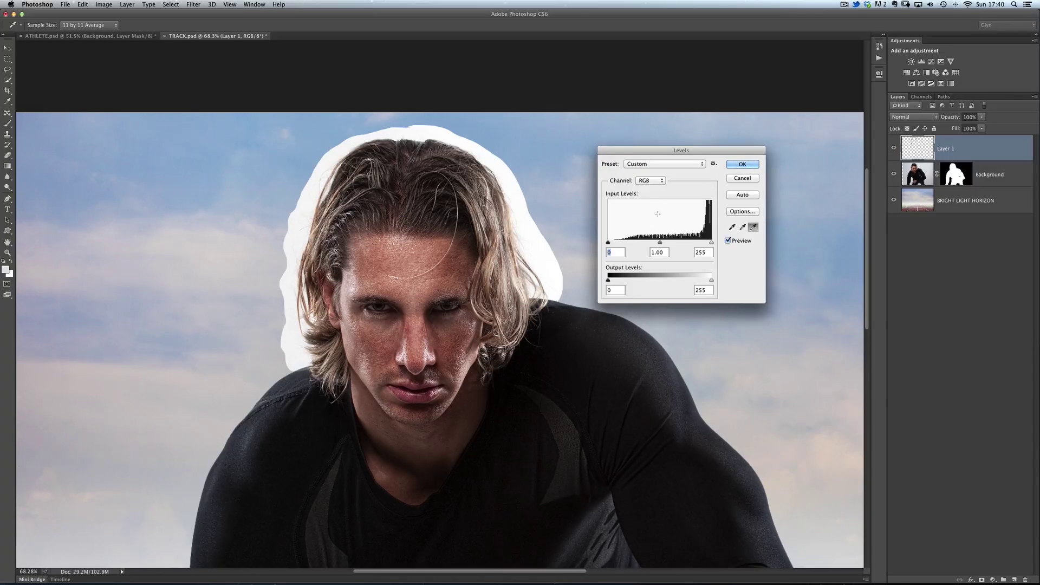
click(742, 164)
Step: Set the hair-edge layer's blend mode to Multiply
key(l)
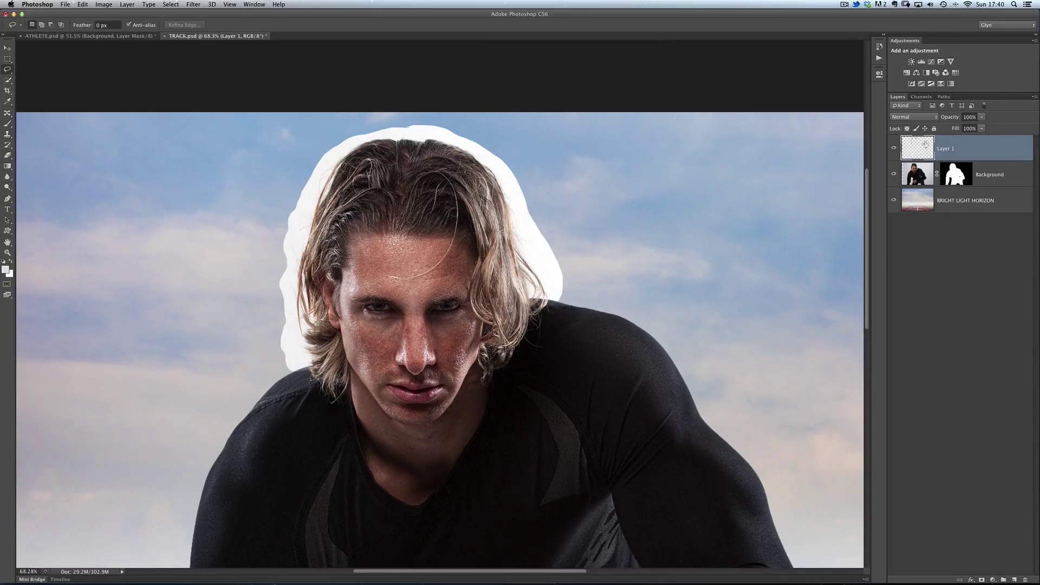
click(914, 121)
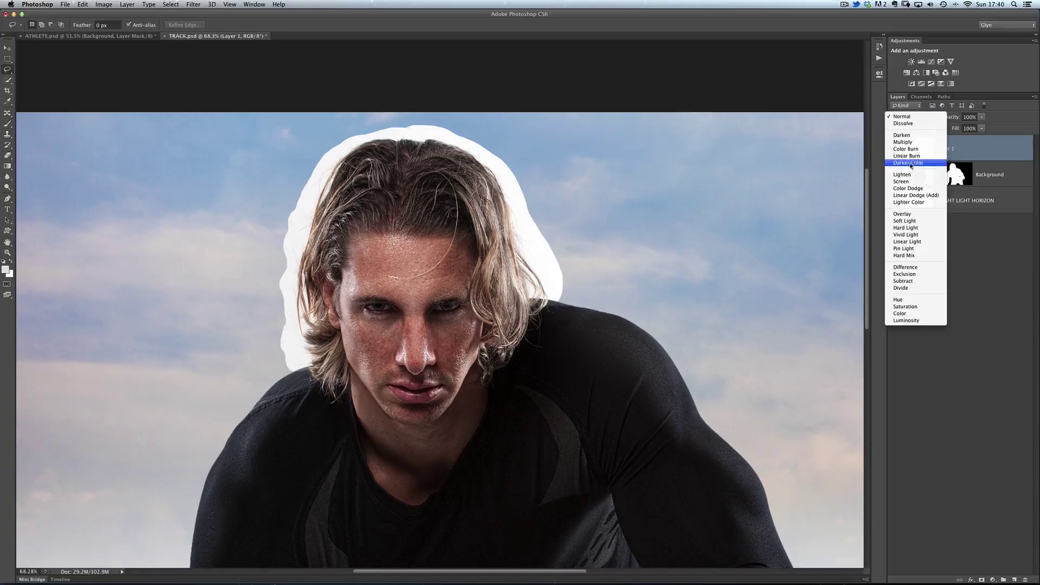
click(907, 142)
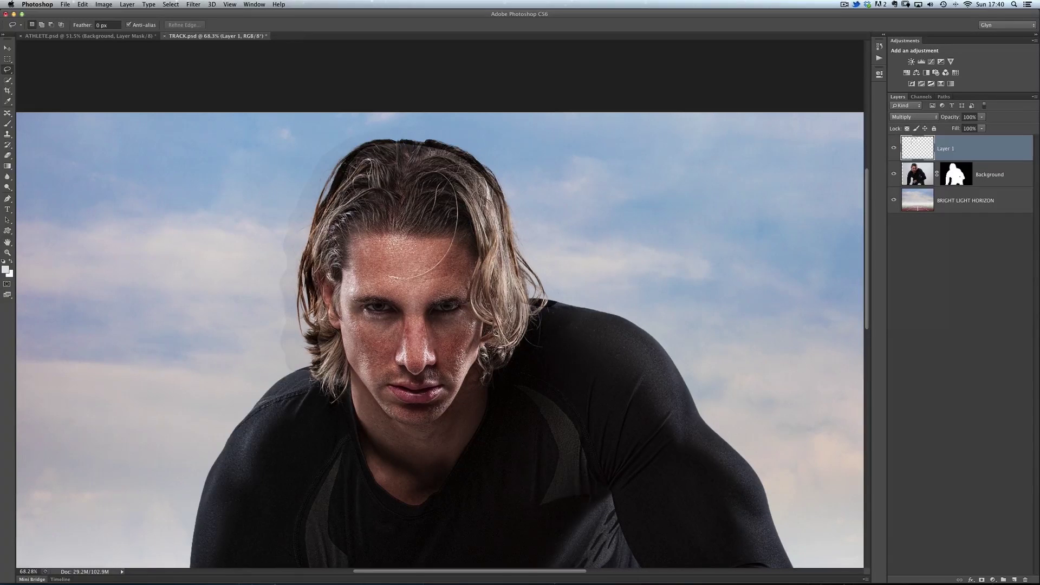
Step: Compare the hair outline up close with the hair-edge layer hidden and shown, checking fine strands and dark fringing
scroll(315, 261, up, 5)
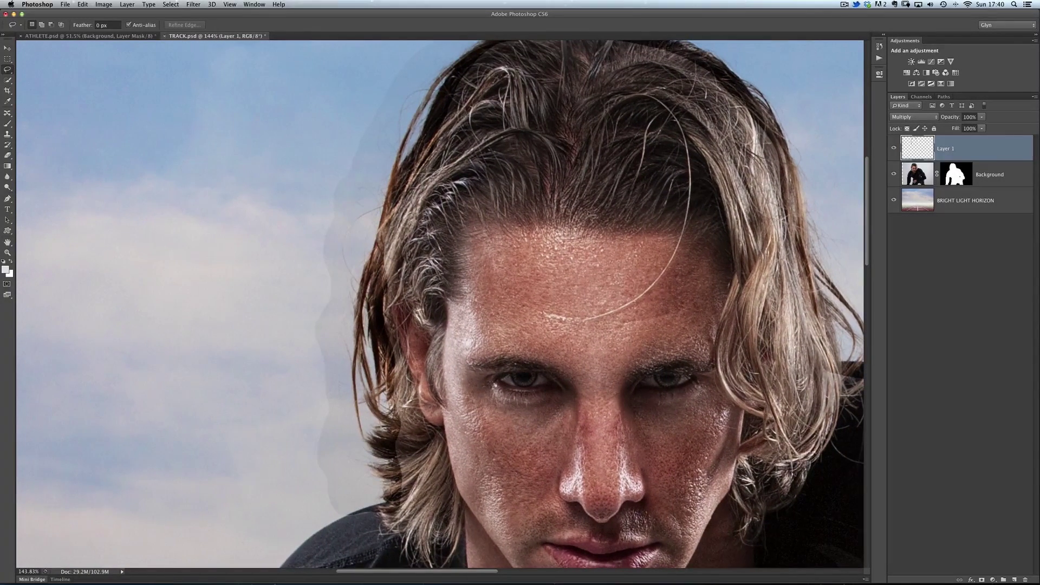
click(894, 151)
click(892, 149)
click(893, 150)
click(893, 150)
click(893, 150)
click(894, 151)
click(893, 150)
click(894, 151)
click(893, 150)
click(894, 151)
scroll(624, 229, down, 5)
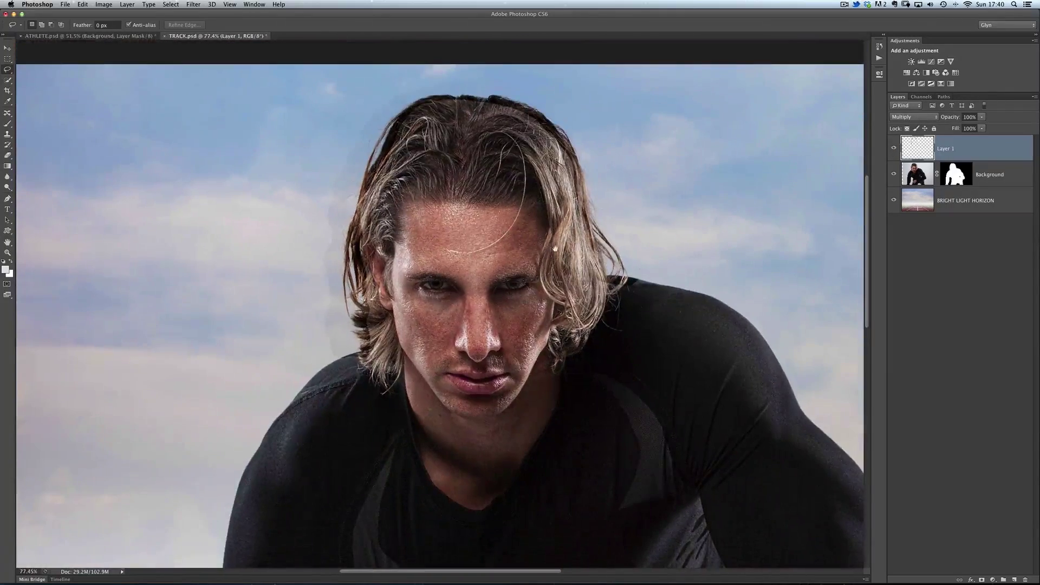
Step: Add a layer mask to the hair-edge layer and set up a black brush with 32% hardness
click(981, 580)
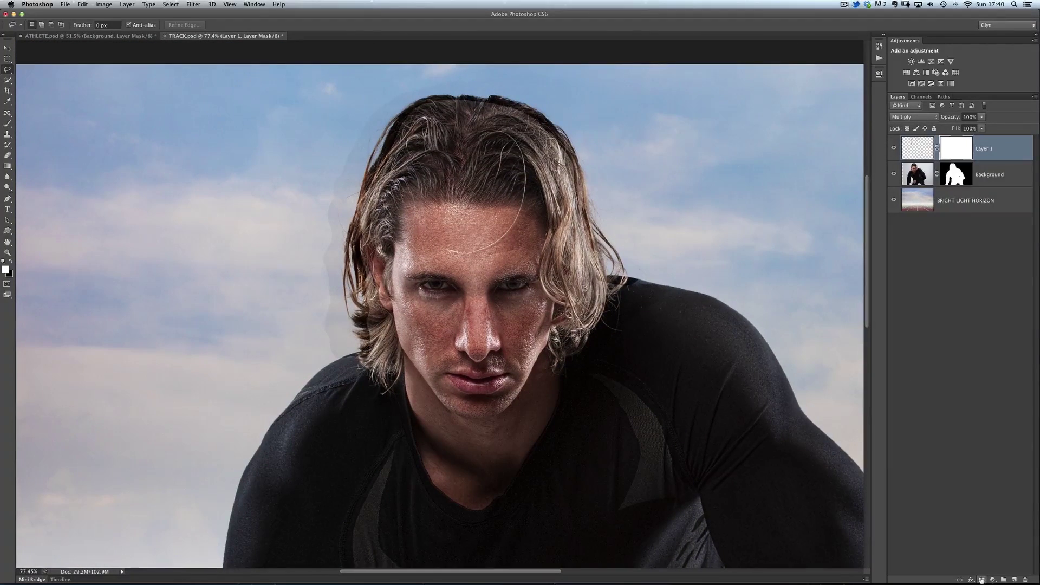
key(b)
key(x)
right_click(504, 204)
drag(535, 244, 538, 244)
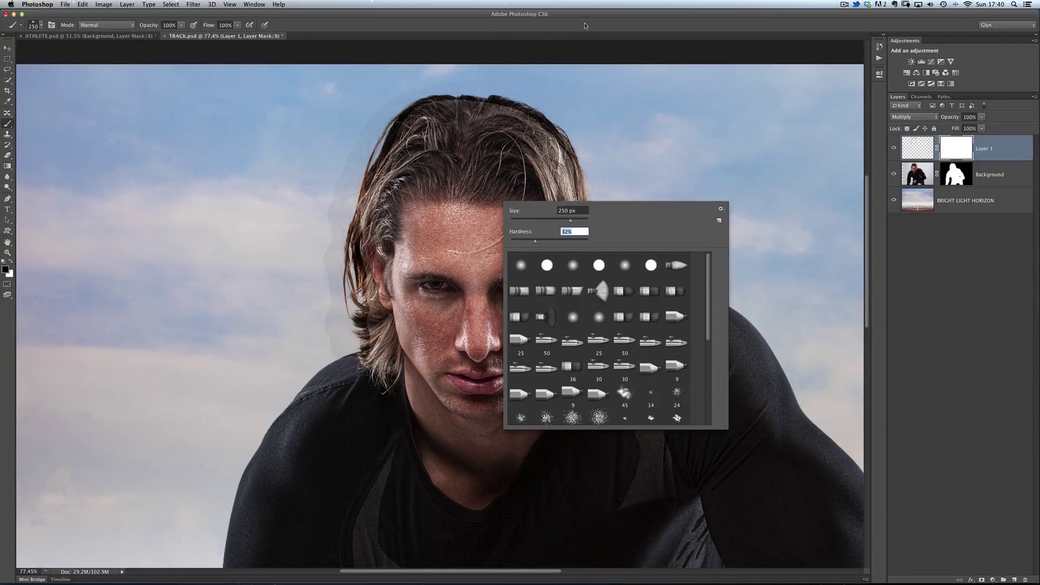
key(Return)
Step: Reduce the brush to 60 px and paint black on the mask over the darkened hair at the head's crown
key(bracketleft)
key(bracketleft)
key(bracketleft)
key(bracketleft)
key(bracketleft)
key(bracketleft)
key(bracketleft)
key(bracketleft)
key(bracketleft)
mouse_move(507, 114)
mouse_down()
mouse_move(541, 134)
mouse_move(526, 128)
mouse_up()
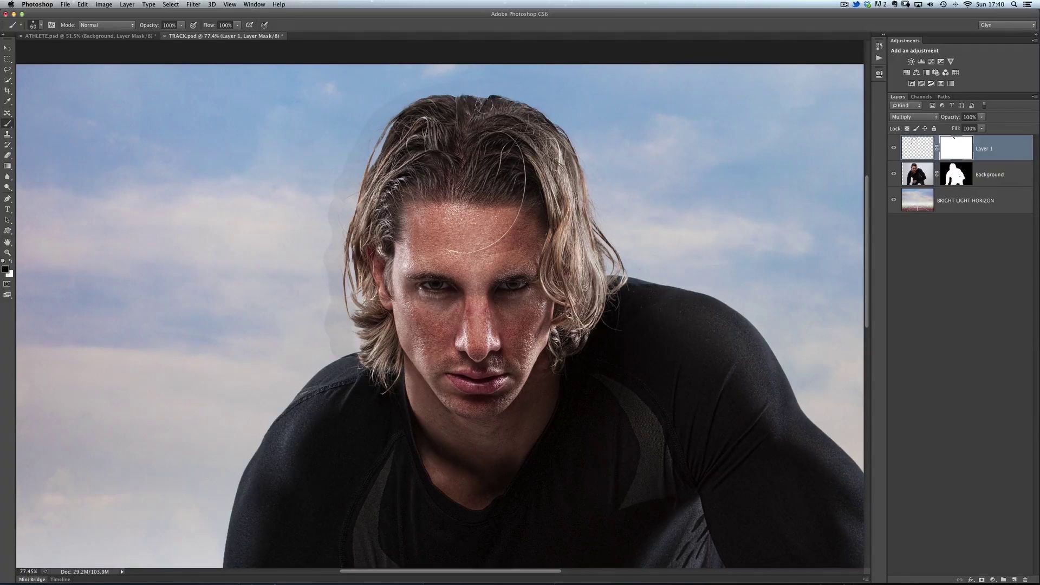
Step: With an 80 px brush, mask out the remaining dark hair areas and the grey halo in the sky on both sides of the head
key(bracketright)
key(bracketright)
mouse_move(536, 143)
mouse_down()
mouse_move(507, 81)
mouse_move(403, 81)
mouse_move(360, 112)
mouse_move(330, 200)
mouse_up()
mouse_move(323, 240)
mouse_down()
mouse_move(328, 260)
mouse_move(315, 257)
mouse_move(328, 281)
mouse_move(327, 349)
mouse_up()
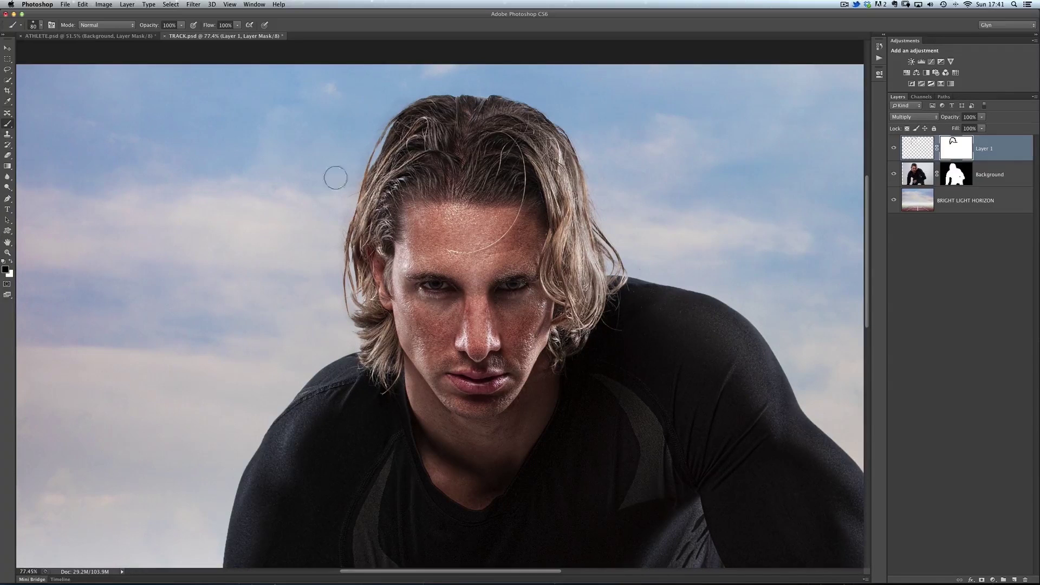
mouse_move(624, 143)
mouse_down()
mouse_move(620, 177)
mouse_move(645, 247)
mouse_up()
Step: Inspect the long hair strands above the right-hand shoulder up close with the hair-edge layer hidden and shown
scroll(641, 225, up, 5)
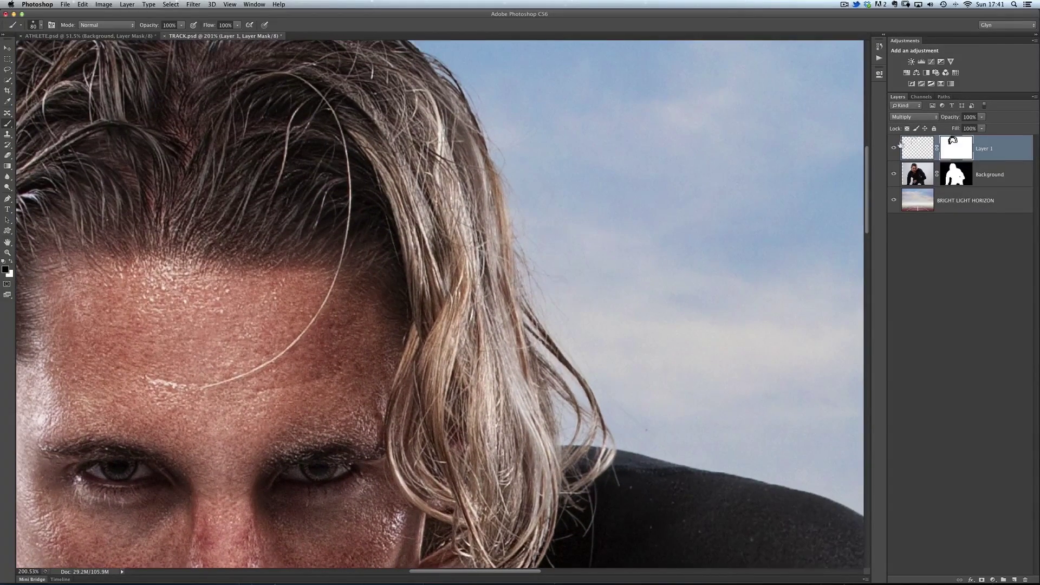
click(893, 150)
click(893, 150)
click(893, 149)
click(893, 150)
click(894, 149)
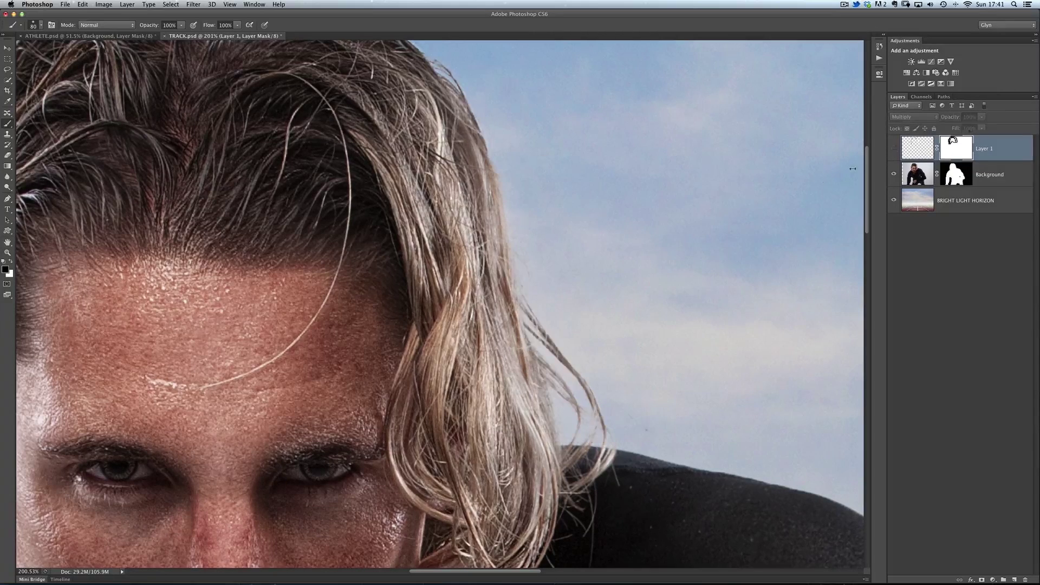
click(894, 150)
click(894, 150)
click(894, 150)
click(894, 149)
click(894, 150)
click(893, 150)
click(893, 150)
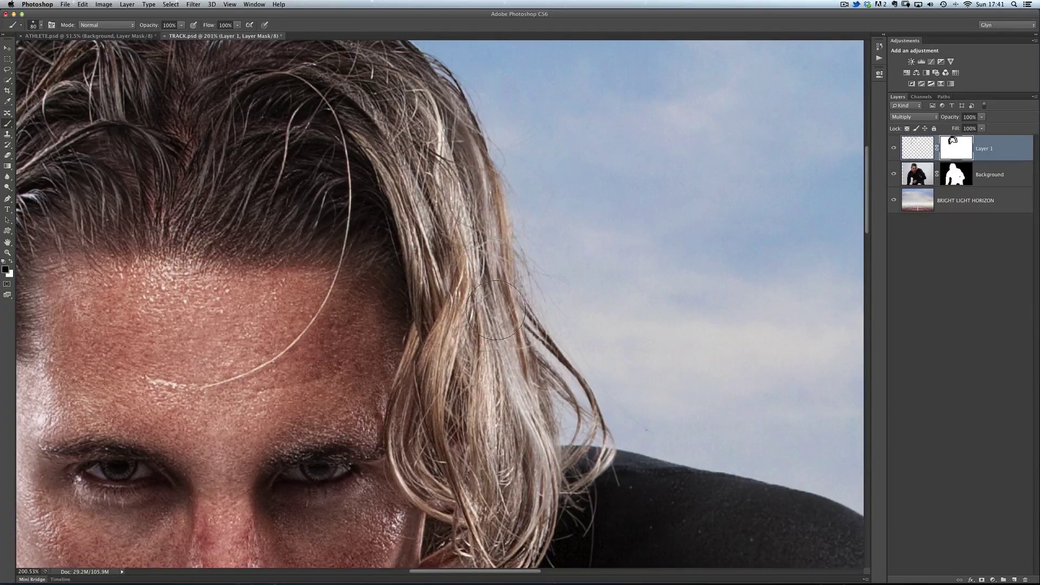
Step: With a 50 px brush, mask the hair-edge layer inside the right-hand hair strands and compare with the layer hidden and shown
key(bracketleft)
key(bracketleft)
key(bracketleft)
drag(463, 162, 480, 209)
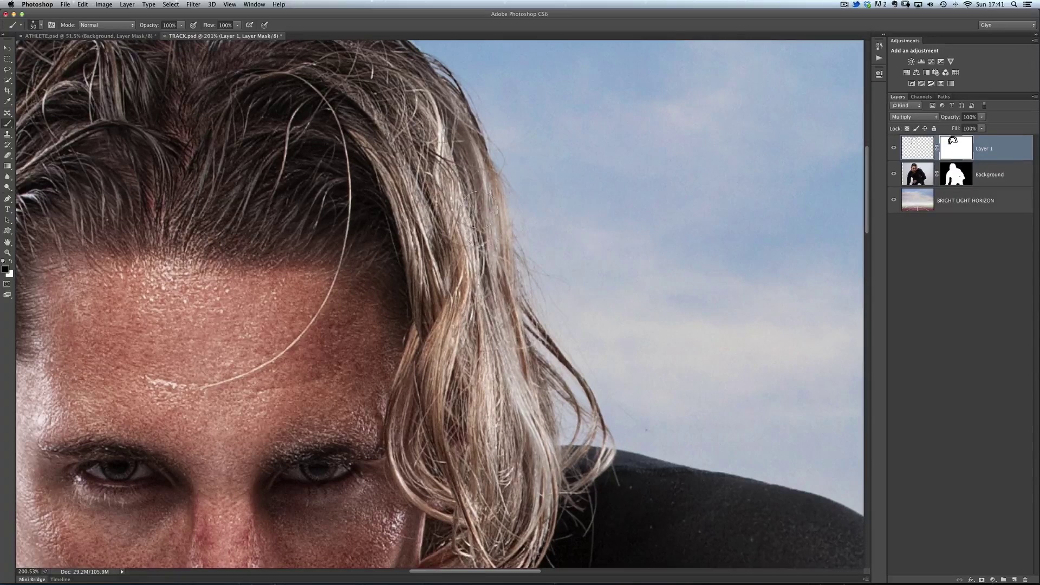
drag(519, 333, 545, 422)
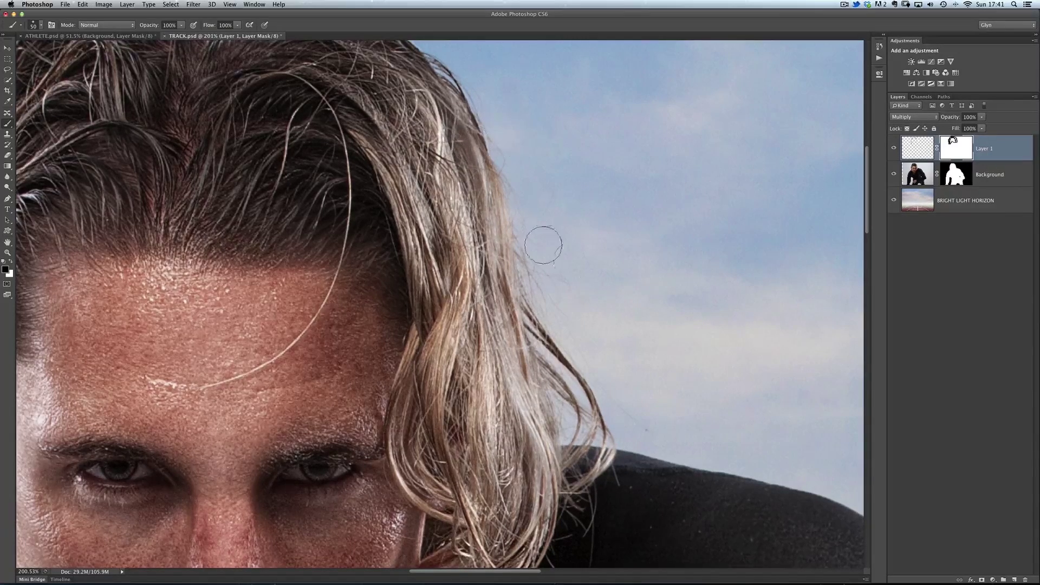
click(894, 149)
click(893, 149)
click(893, 149)
click(893, 149)
Step: Lower the hair-edge layer's opacity to 71%
scroll(425, 241, down, 5)
scroll(424, 241, down, 1)
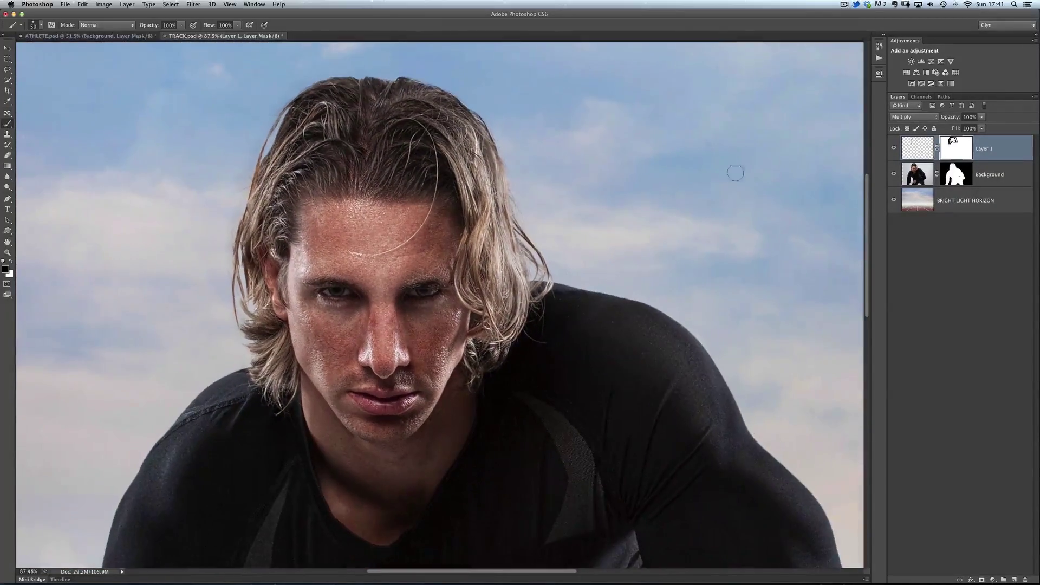
drag(949, 118, 941, 118)
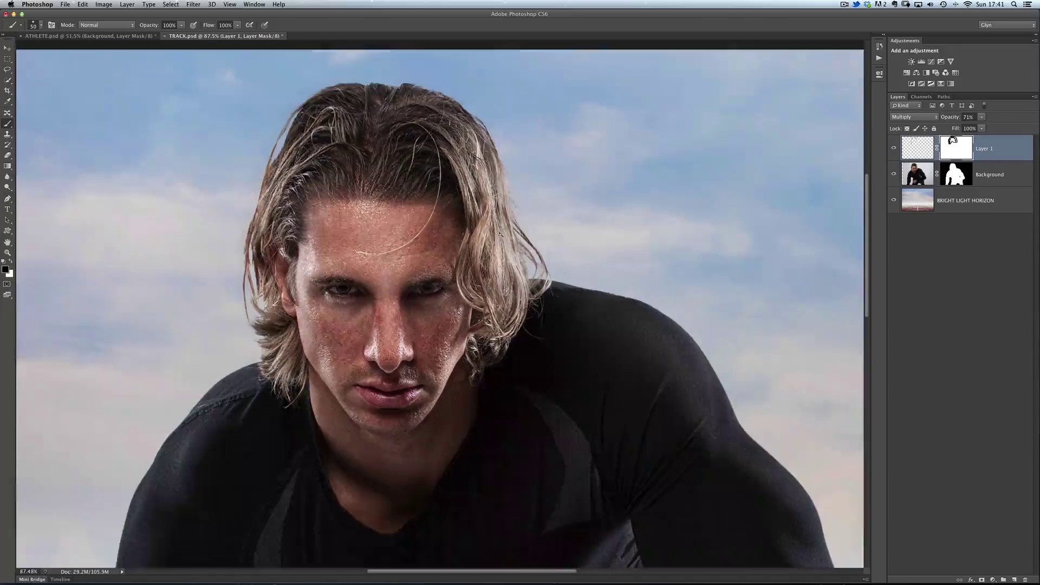
Step: Review the blended hair against the sky at several magnifications, comparing it with the hair-edge layer hidden and shown
scroll(500, 234, down, 3)
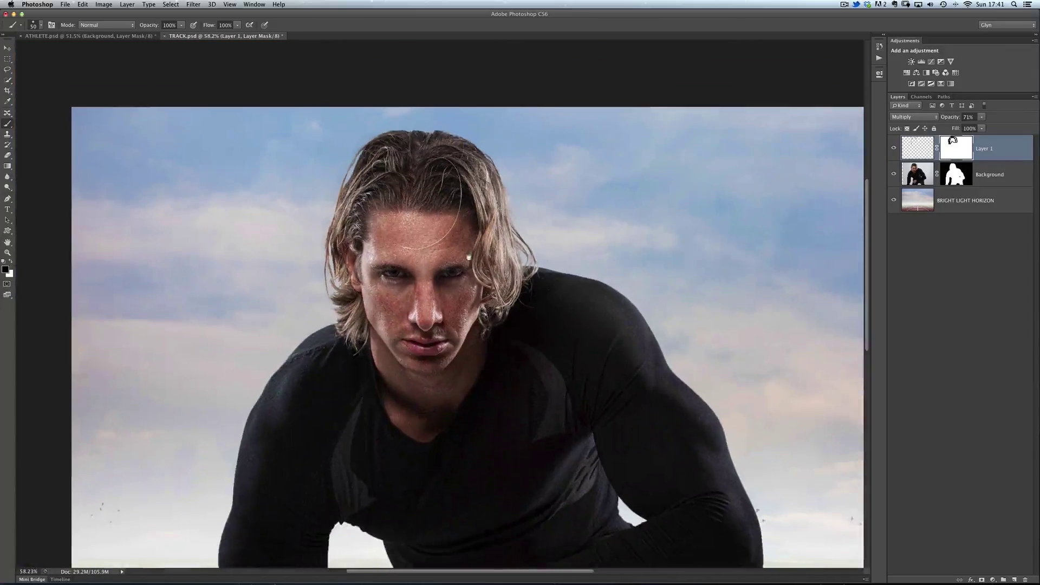
scroll(473, 183, up, 3)
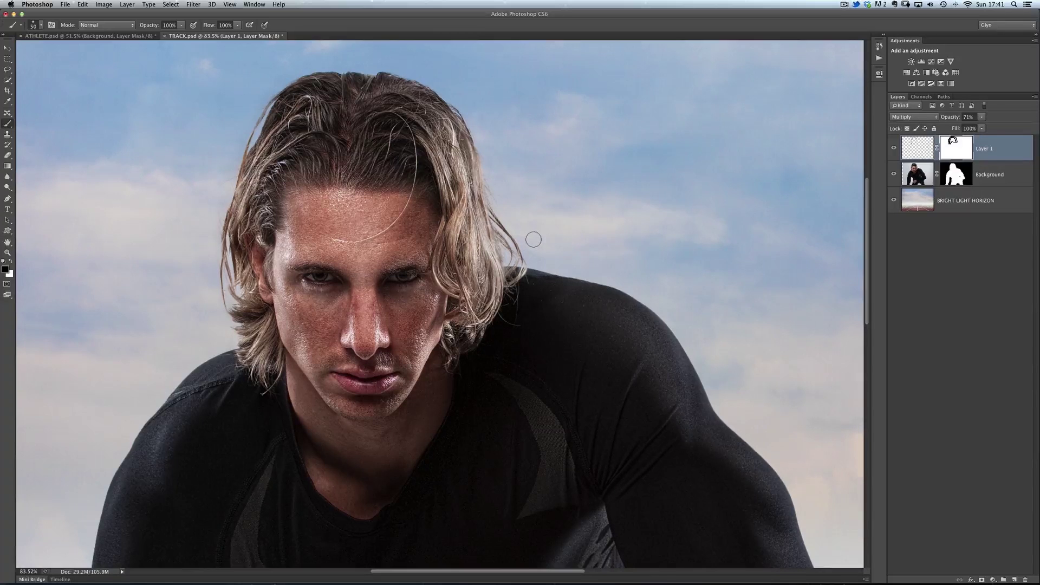
click(893, 149)
click(893, 148)
click(894, 149)
click(894, 149)
click(893, 149)
click(894, 151)
scroll(481, 163, up, 3)
click(893, 148)
click(893, 148)
scroll(514, 269, down, 5)
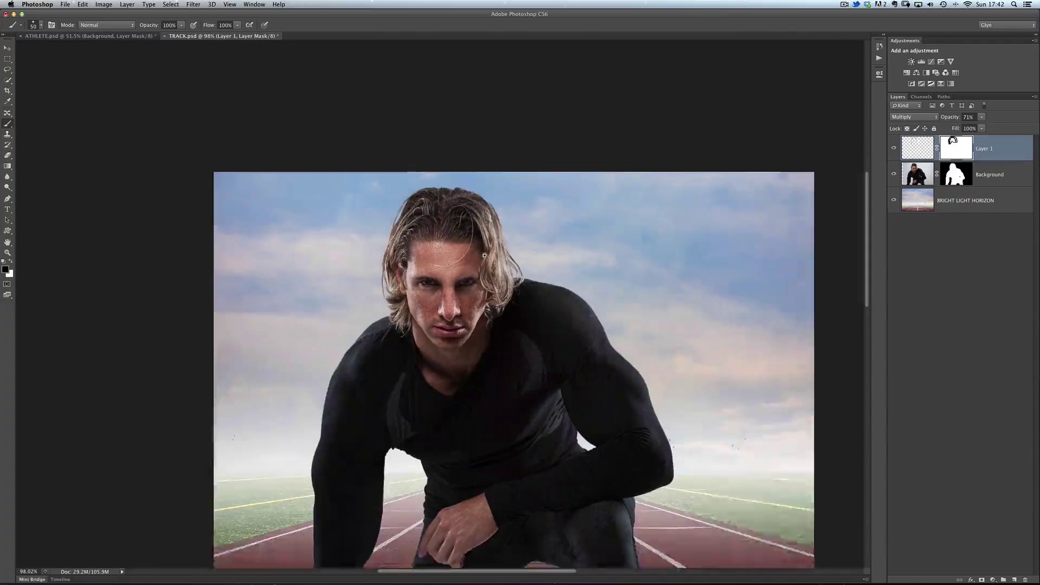